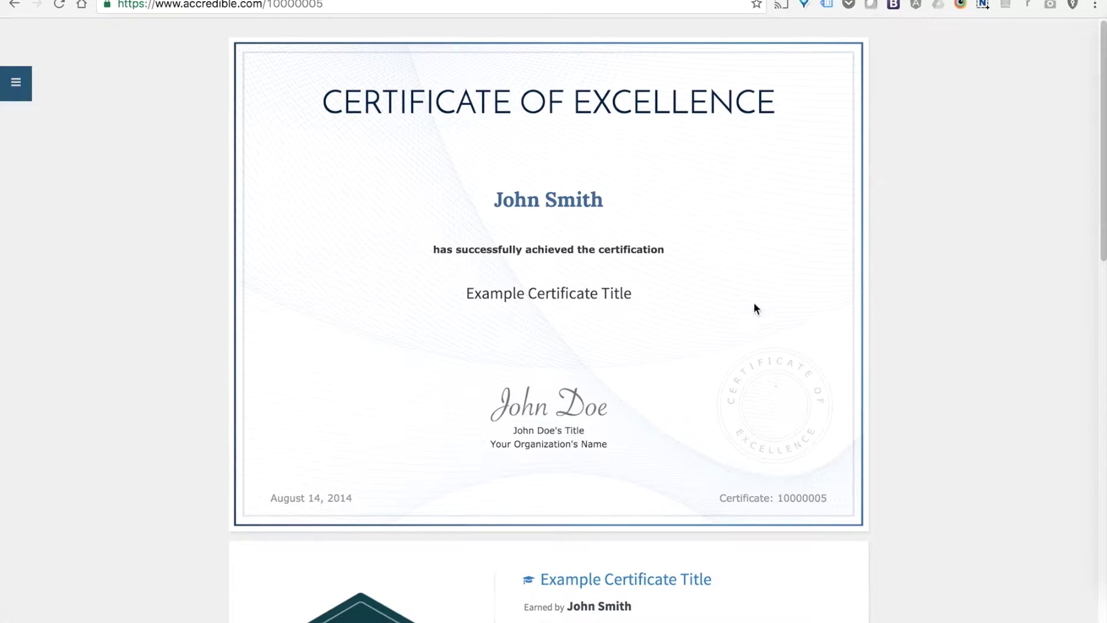
# Step: Scroll down the example Accredible certificate page to view its badge and details
pyautogui.scroll(-4, 491, 244)
pyautogui.scroll(-2, 492, 242)
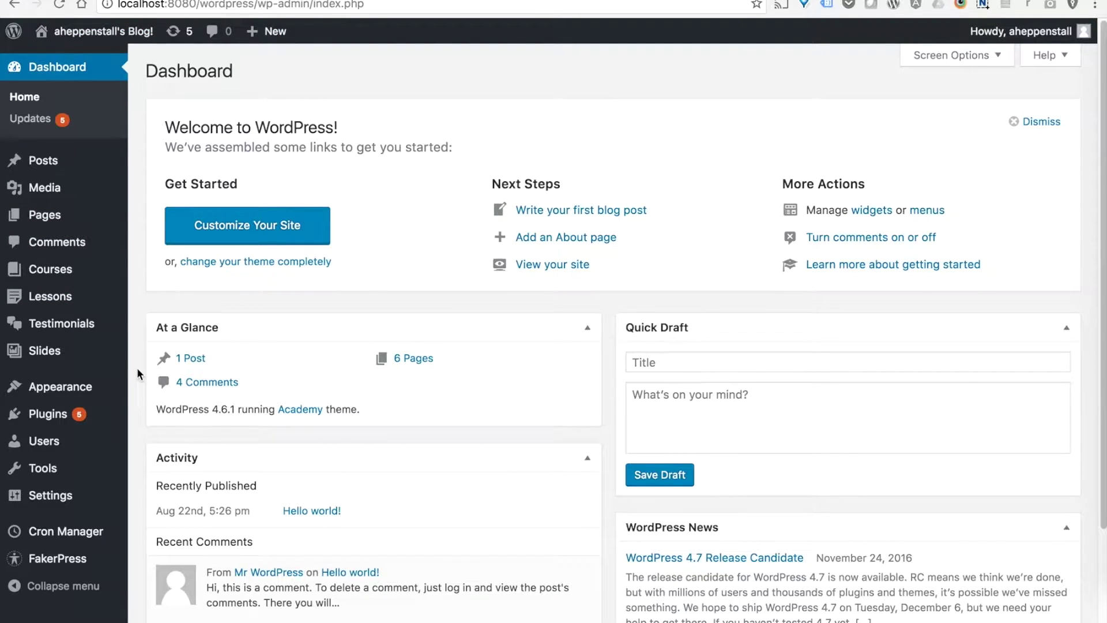
# Step: Install the Accredible Certificates plugin found by searching 'acc' under Add Plugins
pyautogui.click(48, 414)
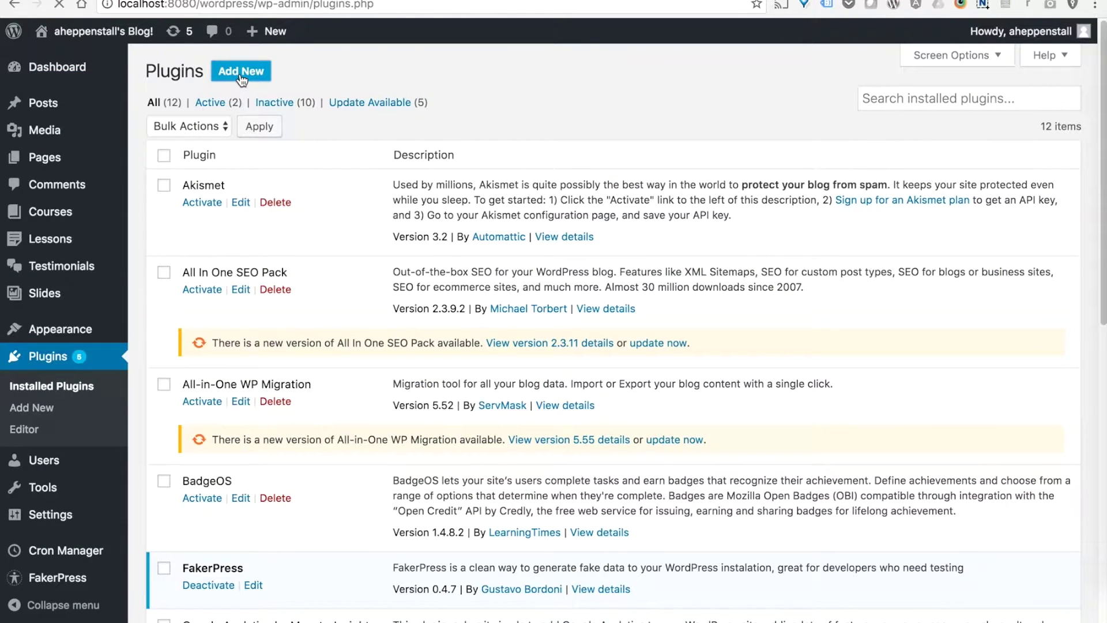
pyautogui.click(241, 76)
pyautogui.click(890, 114)
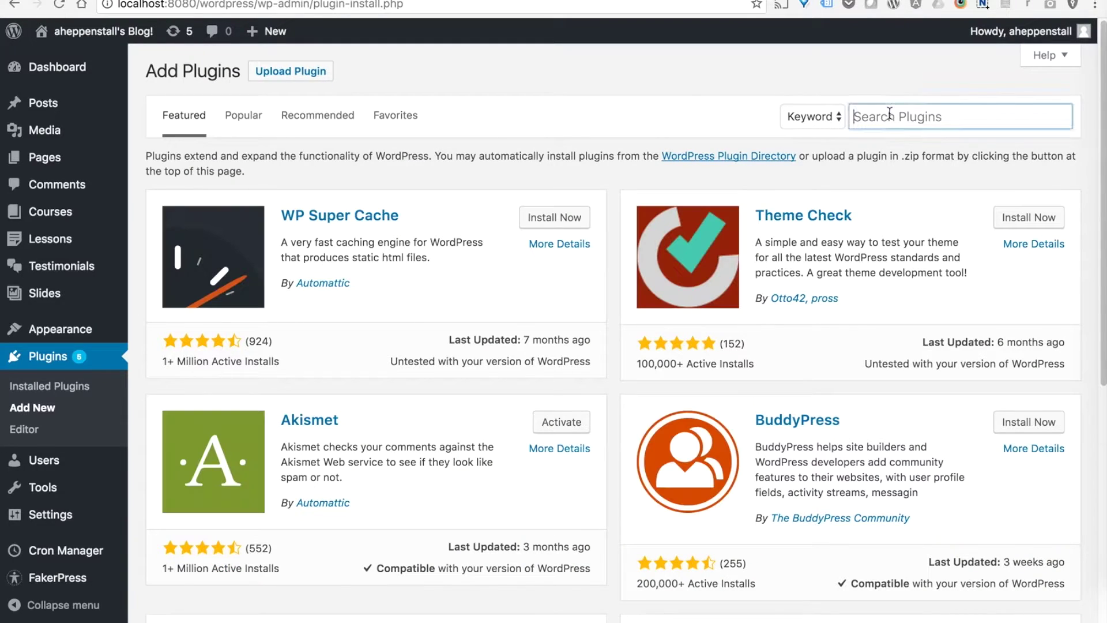
pyautogui.write('accredible')
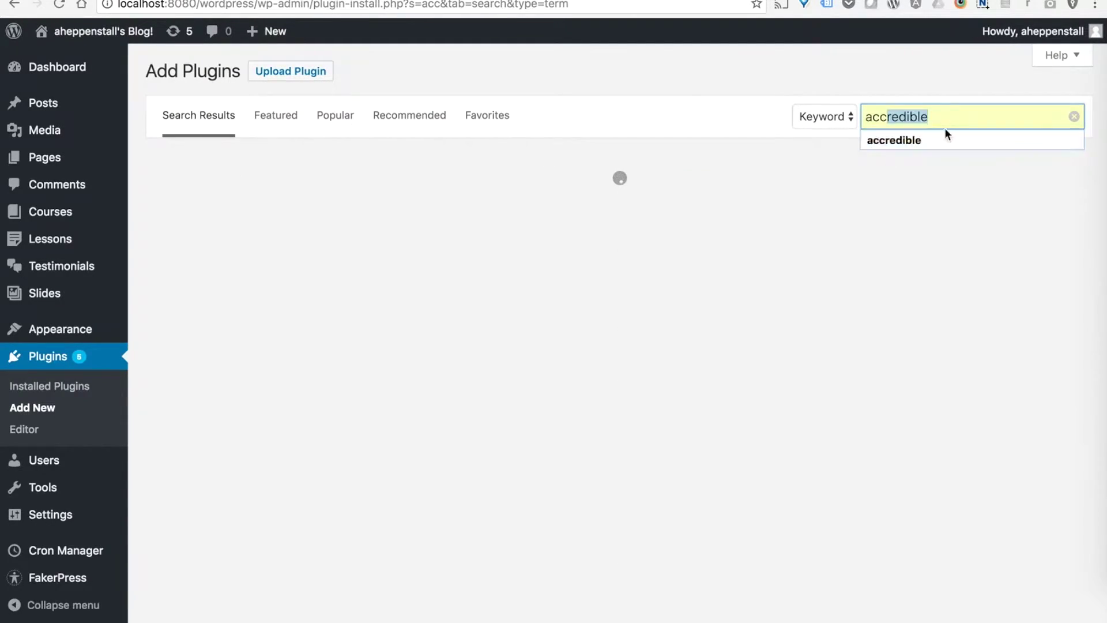
pyautogui.click(942, 138)
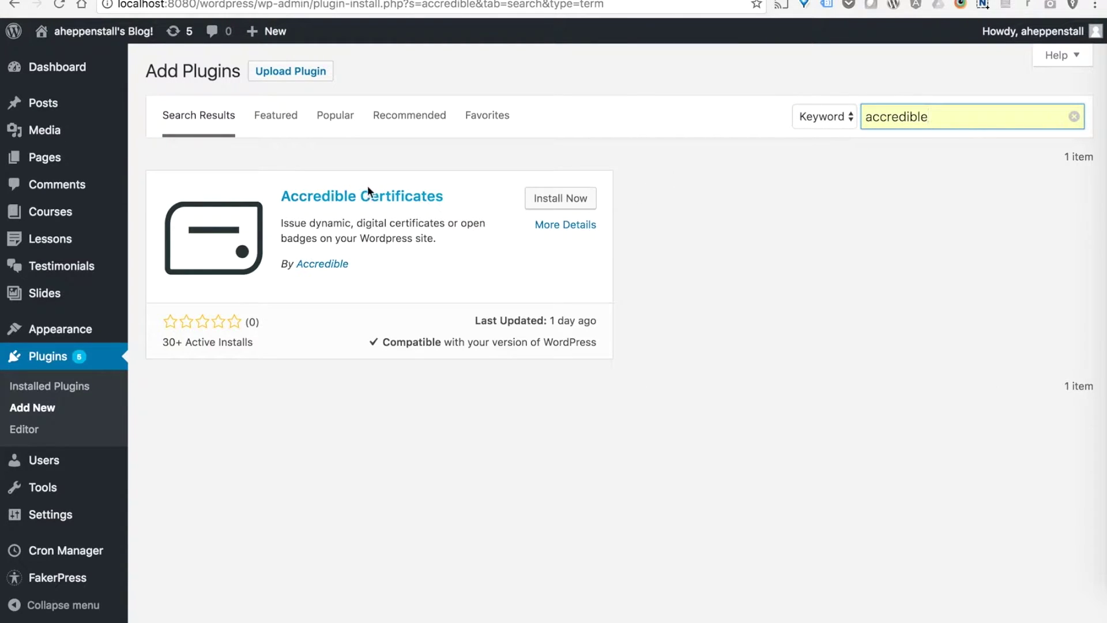
pyautogui.click(556, 203)
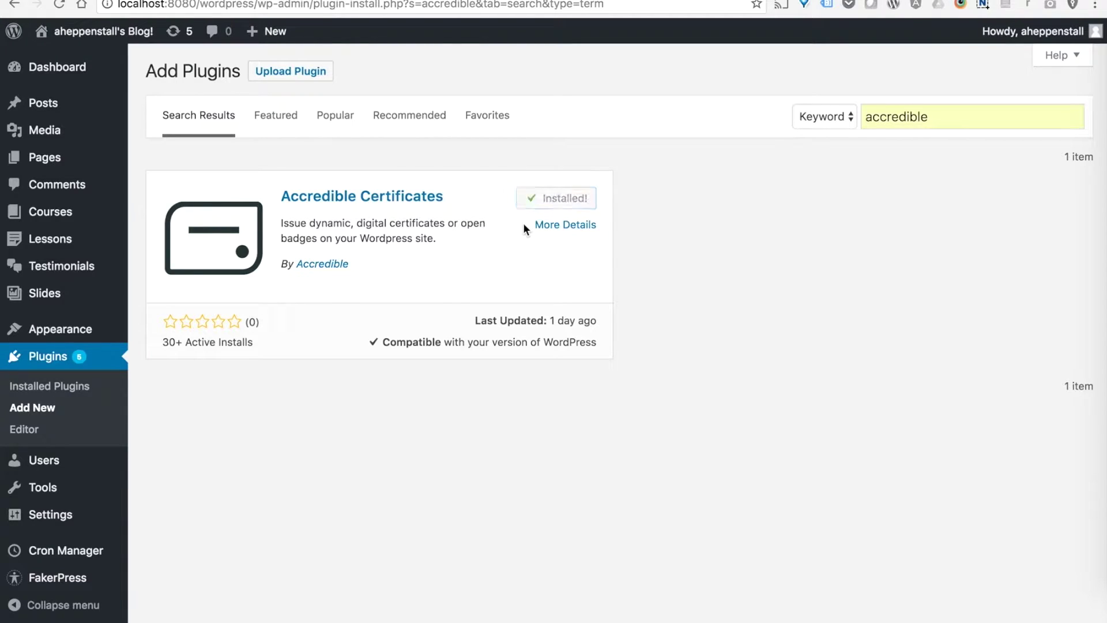
# Step: Activate Accredible Certificates and open its settings page from the Settings menu
pyautogui.click(568, 199)
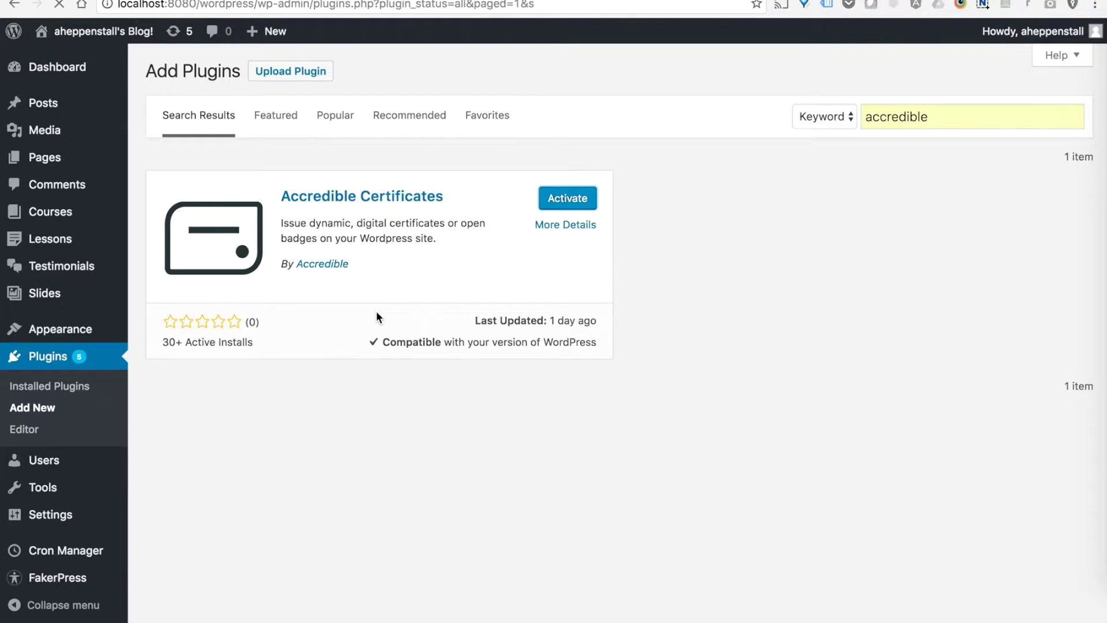
pyautogui.scroll(-2, 337, 309)
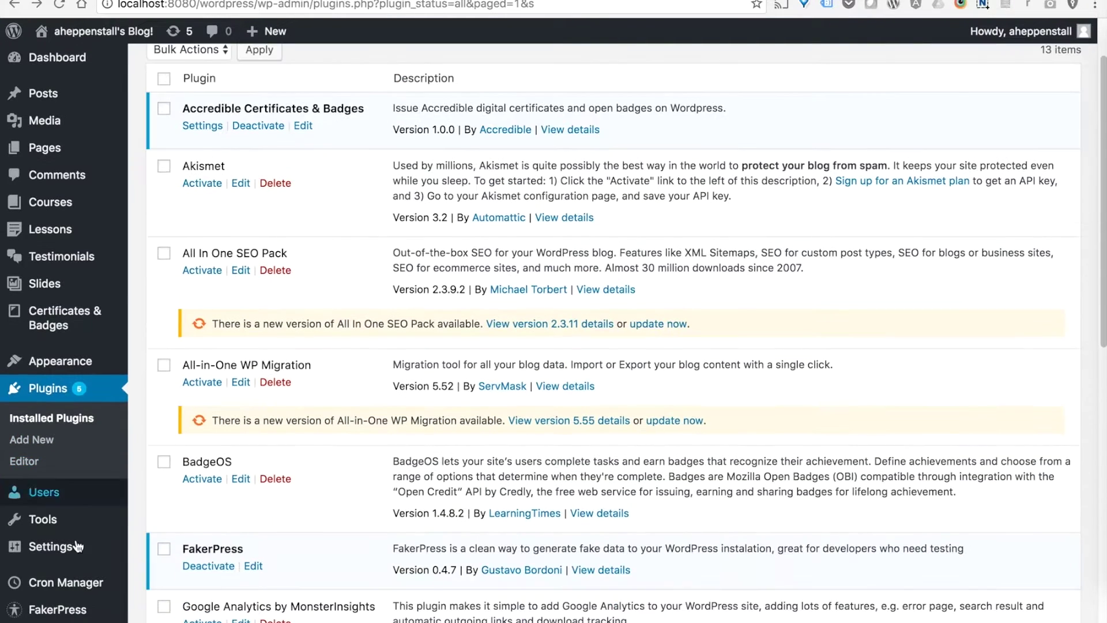
pyautogui.moveTo(52, 547)
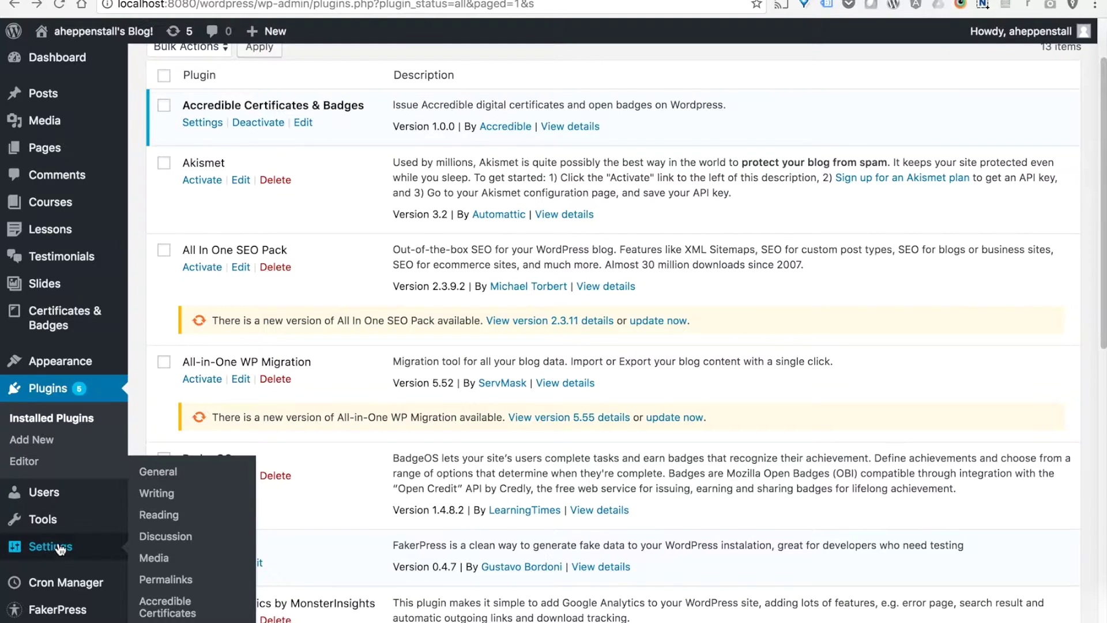
pyautogui.click(166, 613)
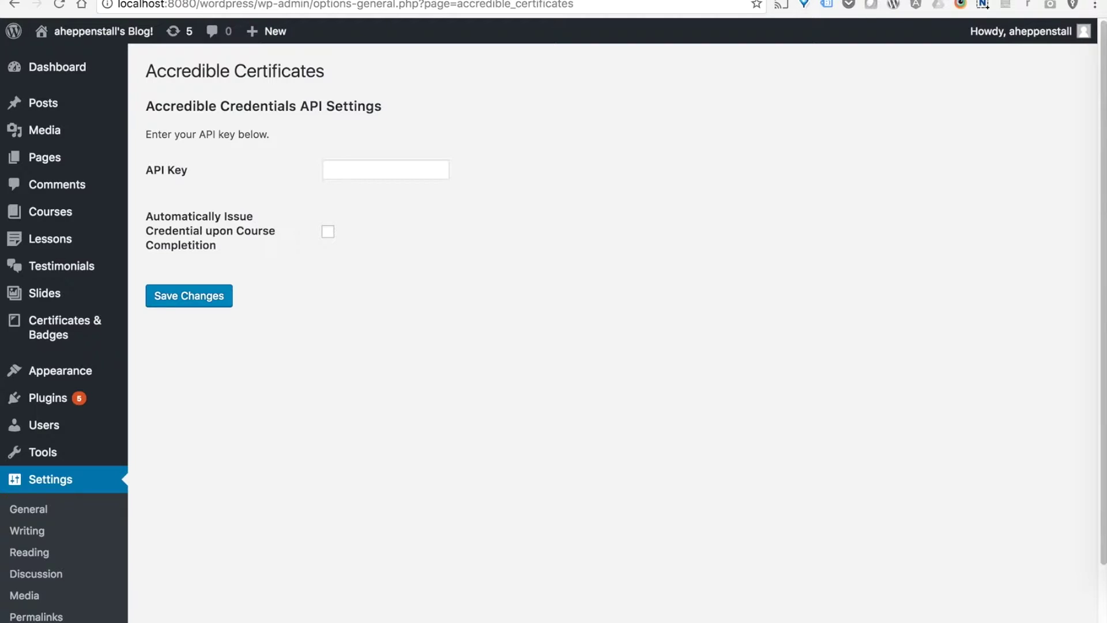
pyautogui.click(302, 1)
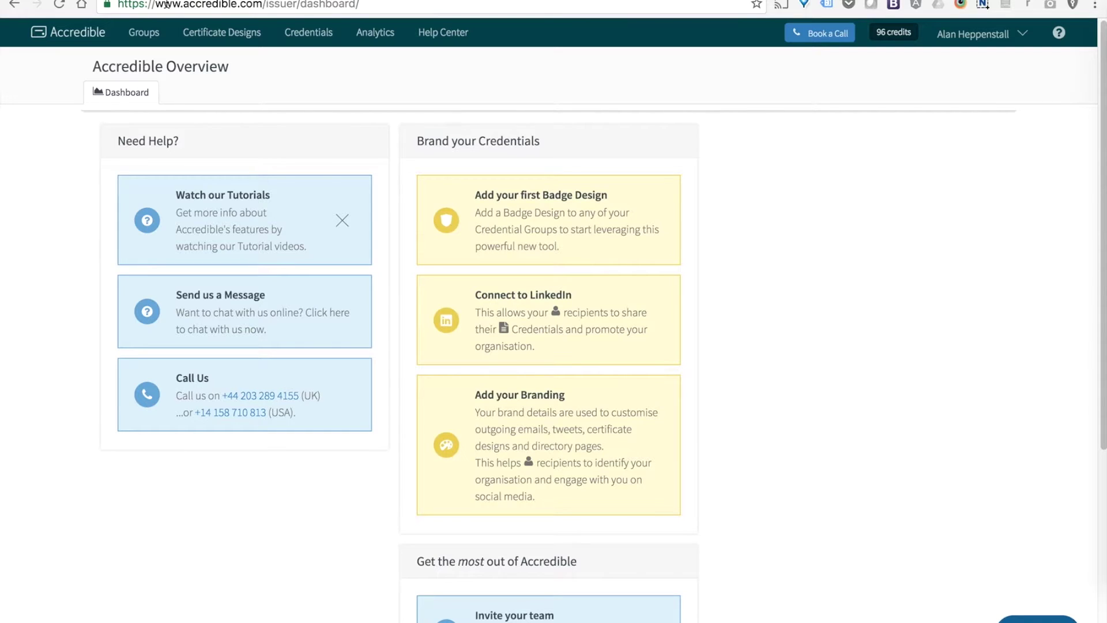
pyautogui.moveTo(185, 5); pyautogui.dragTo(365, 2)
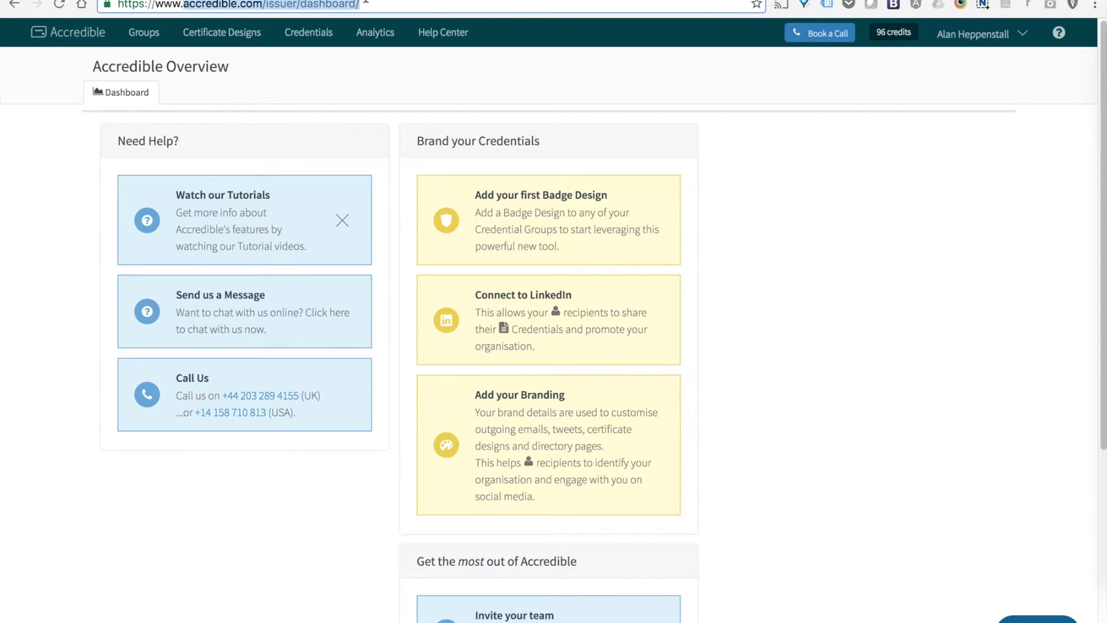
pyautogui.click(692, 106)
pyautogui.click(980, 35)
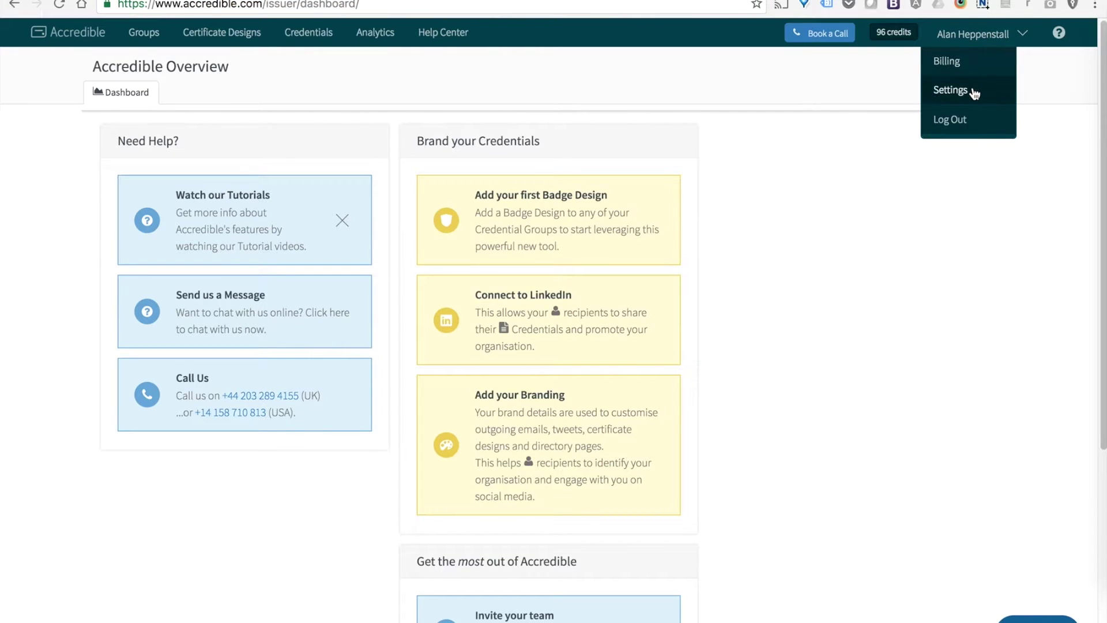
pyautogui.click(972, 89)
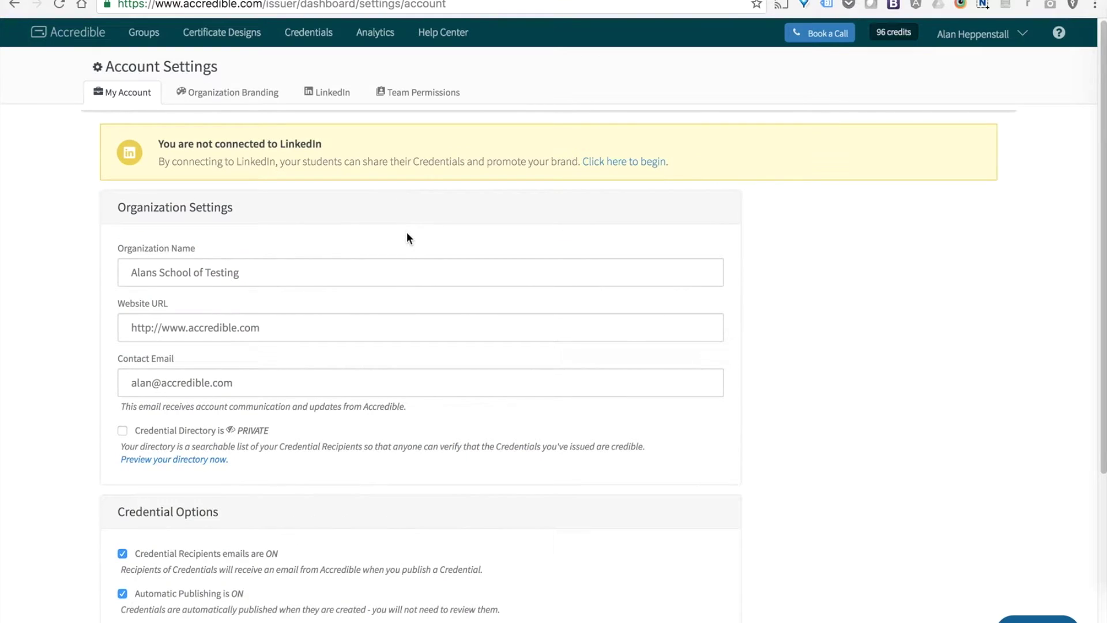
pyautogui.scroll(-5, 406, 233)
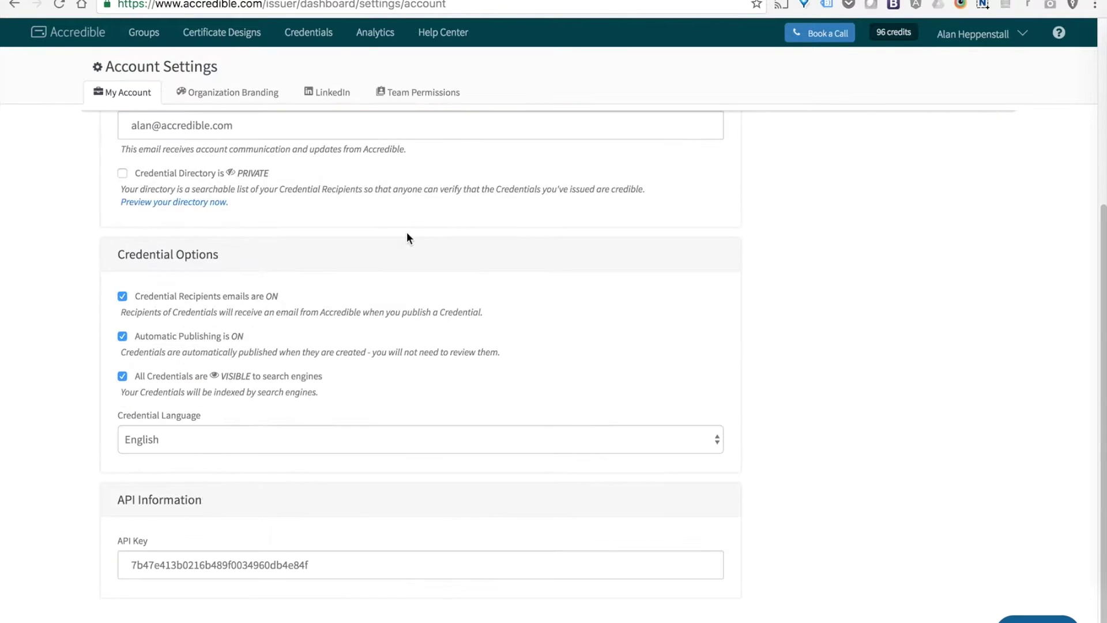
pyautogui.doubleClick(230, 560)
pyautogui.rightClick(229, 559)
pyautogui.click(255, 490)
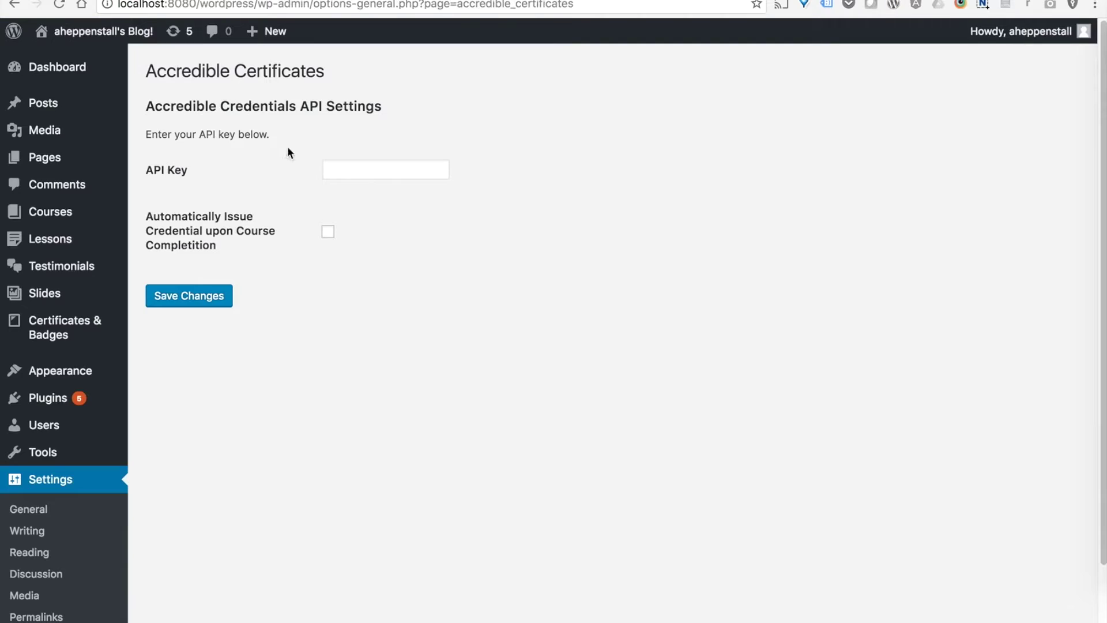
# Step: Paste the Accredible API key into the plugin's API Key field and save the changes
pyautogui.rightClick(351, 168)
pyautogui.click(415, 245)
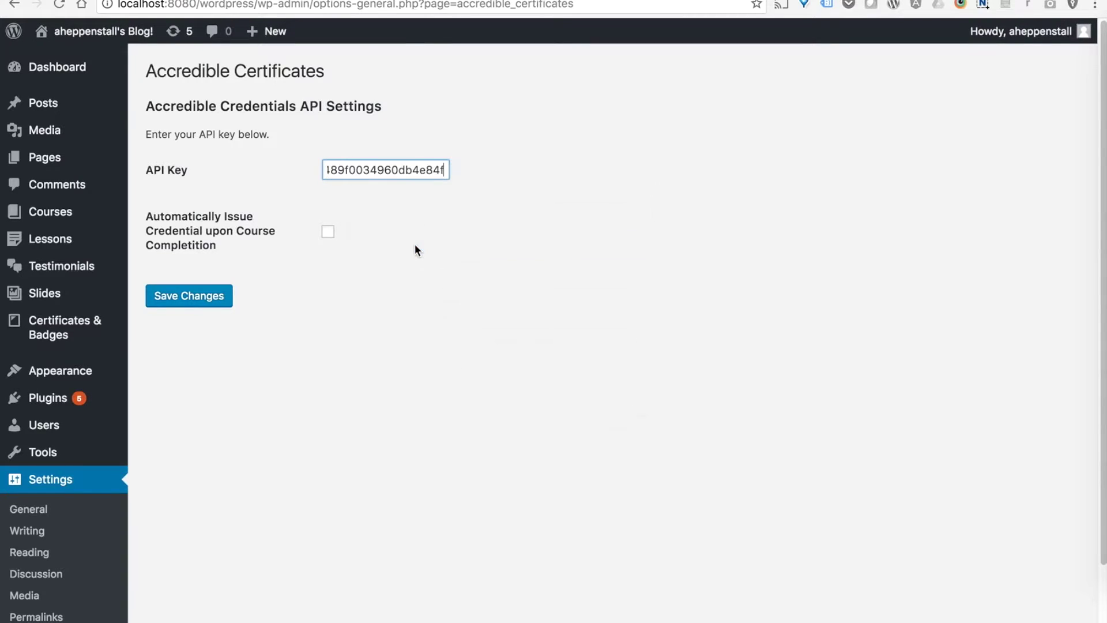
pyautogui.click(214, 301)
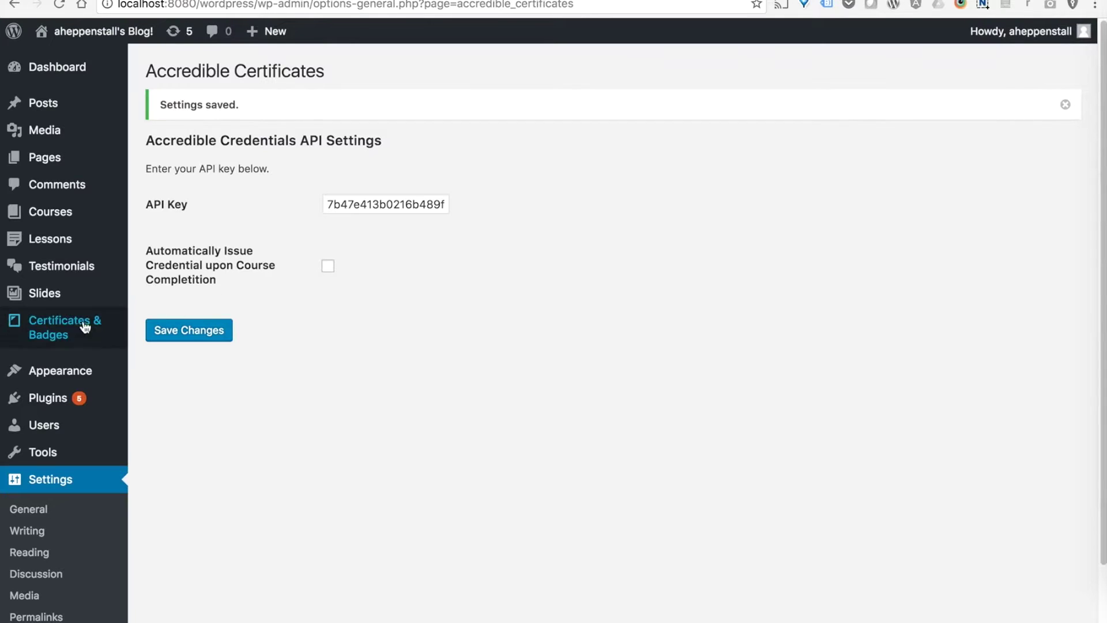
pyautogui.click(31, 333)
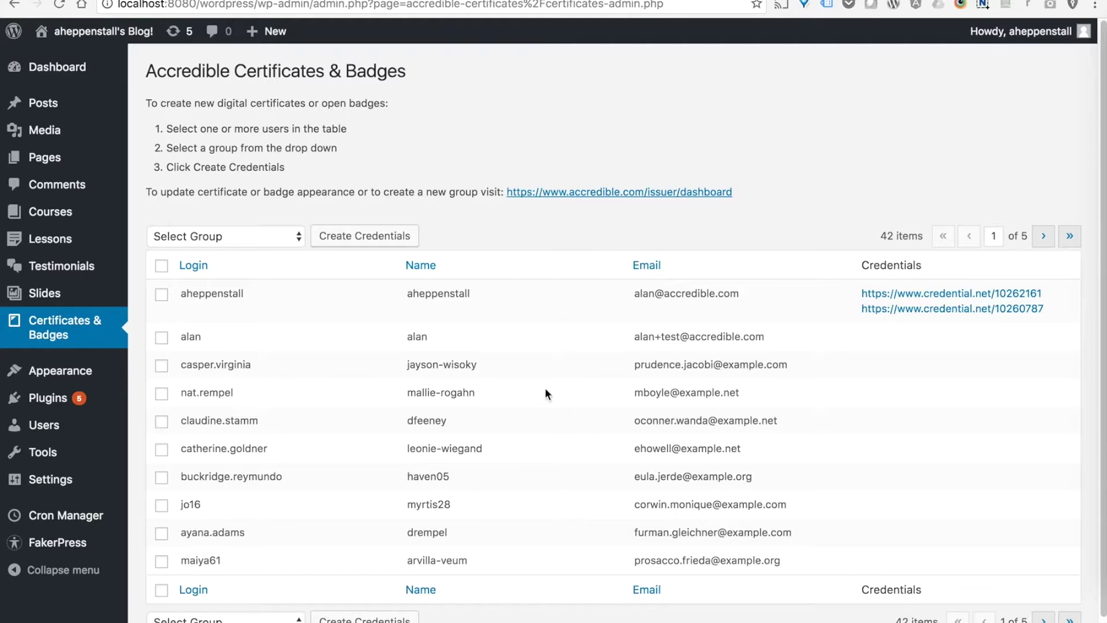
# Step: Page forward through the Certificates & Badges user list, then return to the first page
pyautogui.scroll(-1, 657, 287)
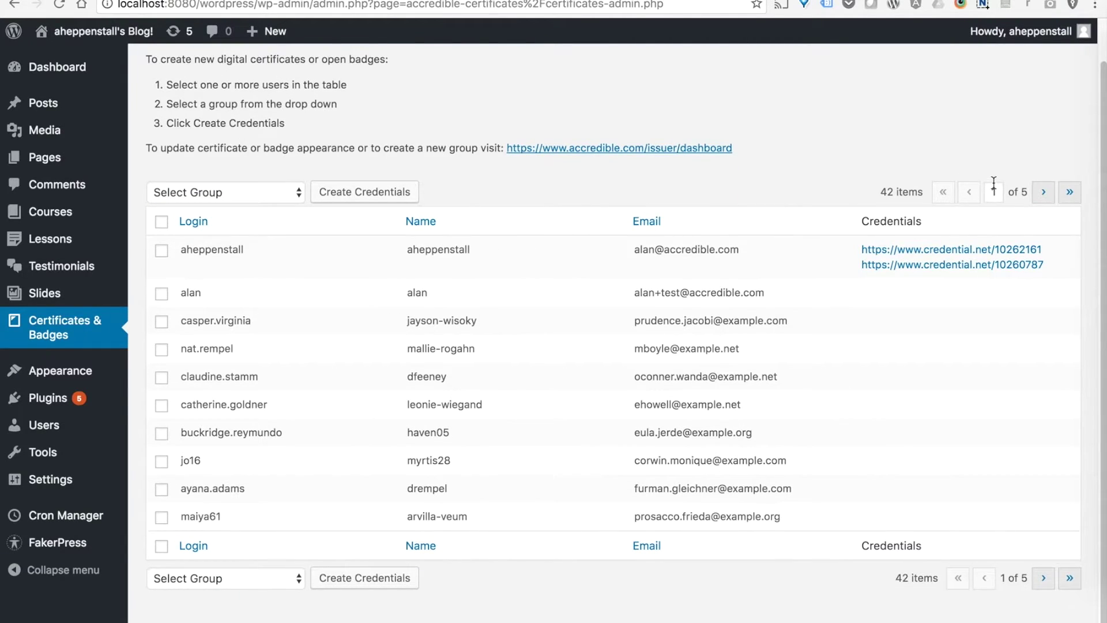
pyautogui.click(1043, 191)
pyautogui.click(1043, 192)
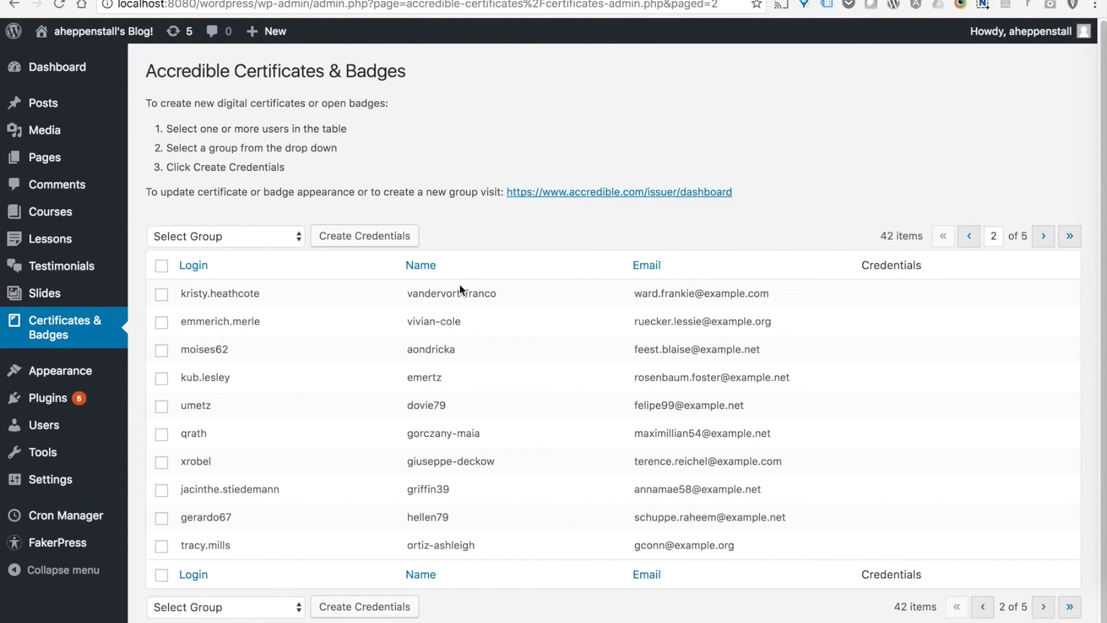
pyautogui.click(968, 236)
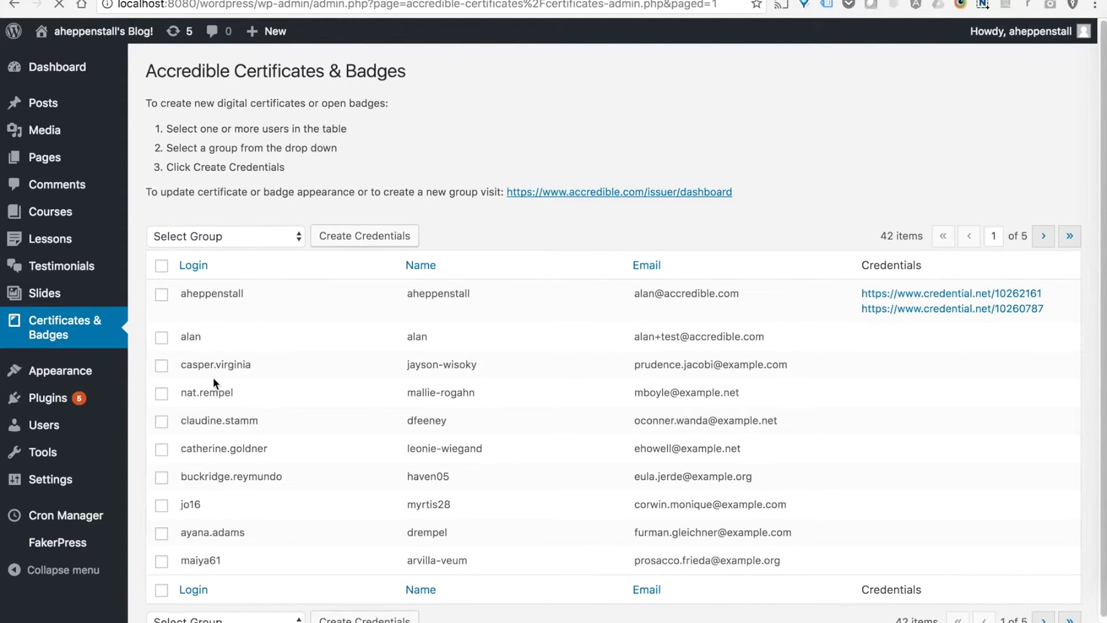
# Step: Create Third group credentials for the third and fourth listed users, then view the first one
pyautogui.click(162, 366)
pyautogui.click(162, 394)
pyautogui.click(273, 236)
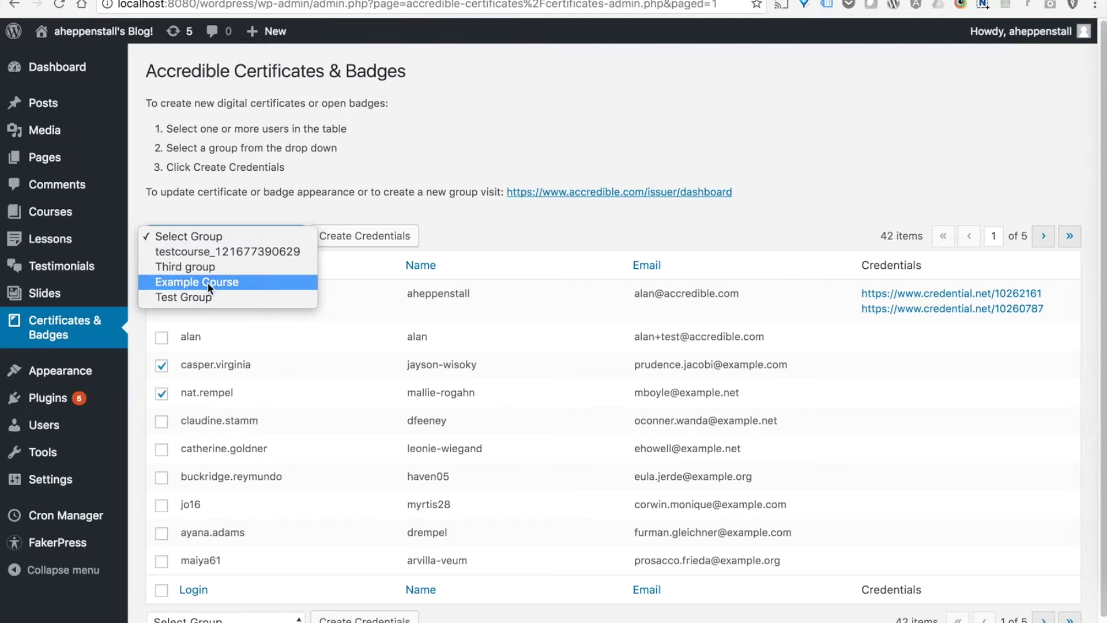
pyautogui.click(210, 268)
pyautogui.click(354, 236)
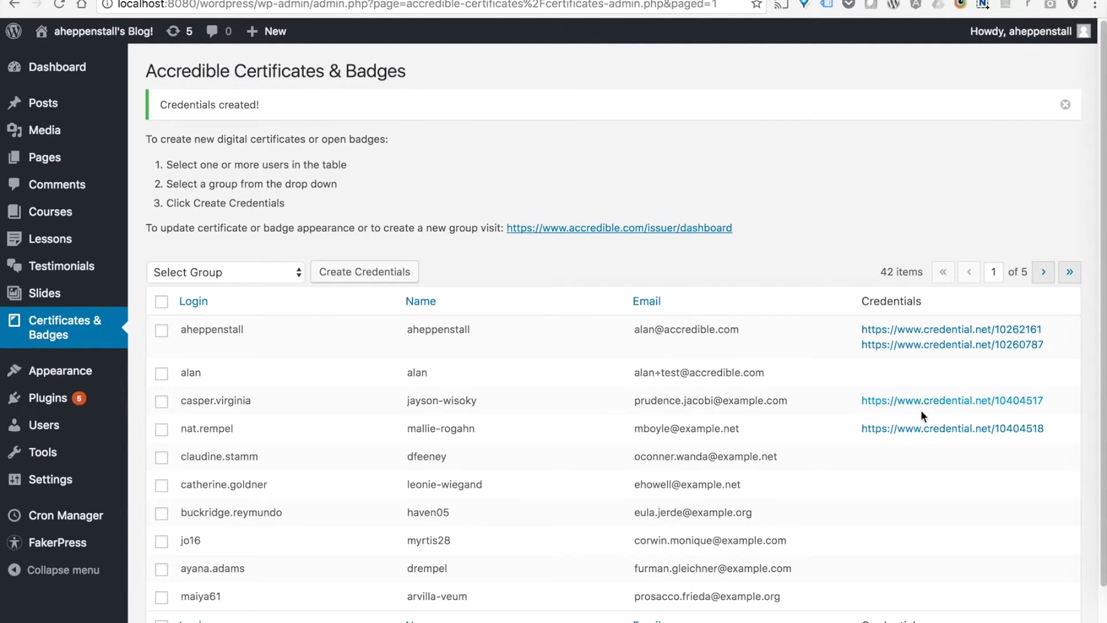
pyautogui.click(918, 404)
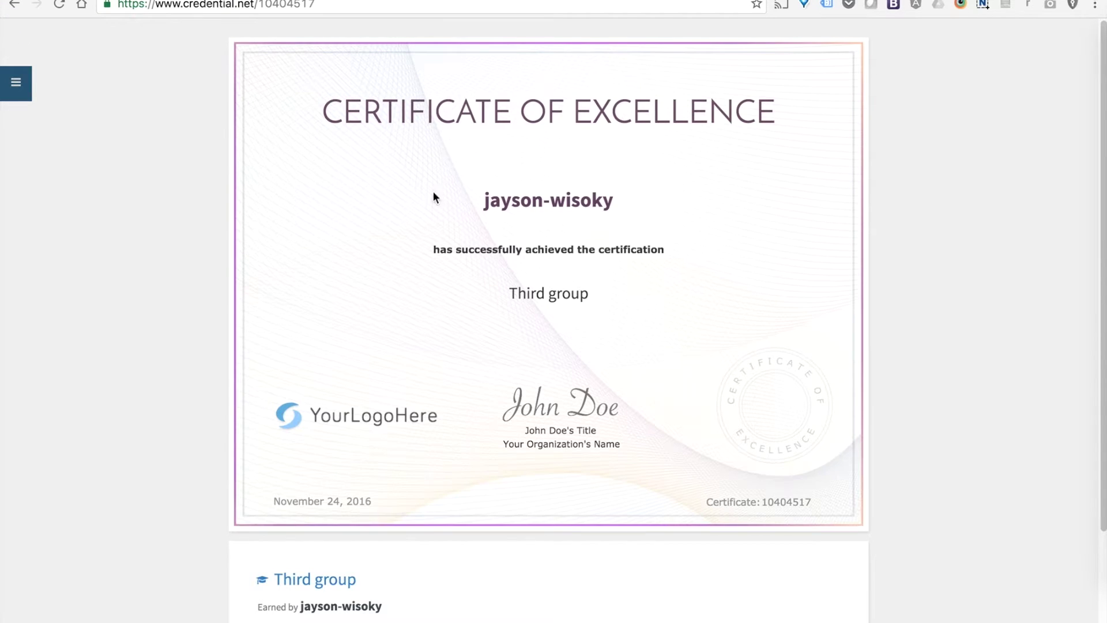
# Step: Go back in Accredible and show the All Credential Groups list
pyautogui.click(14, 4)
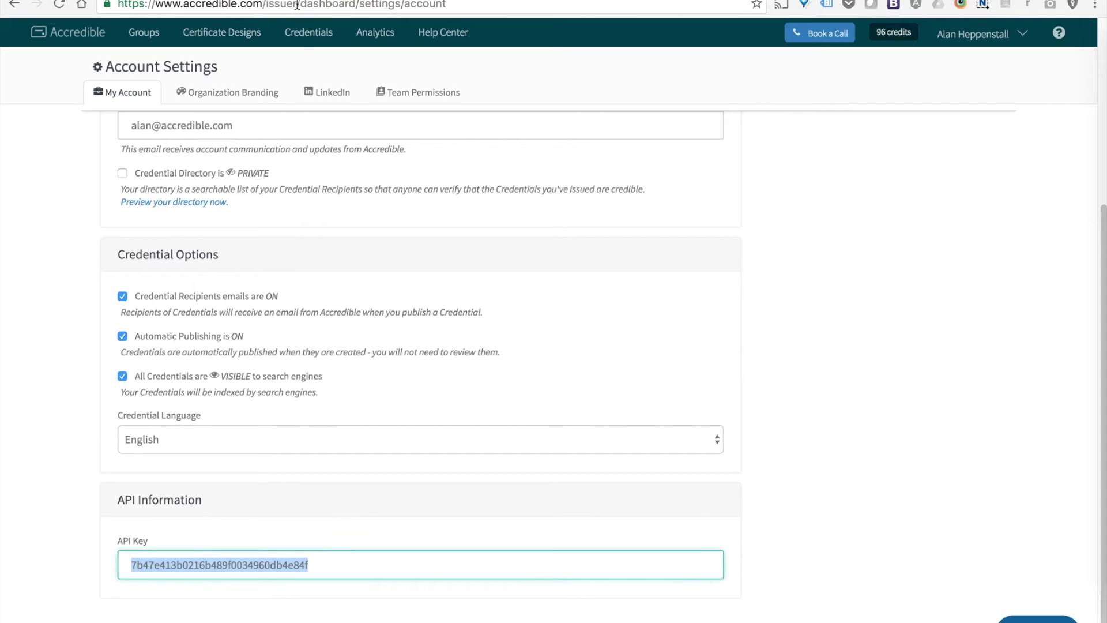
pyautogui.click(146, 35)
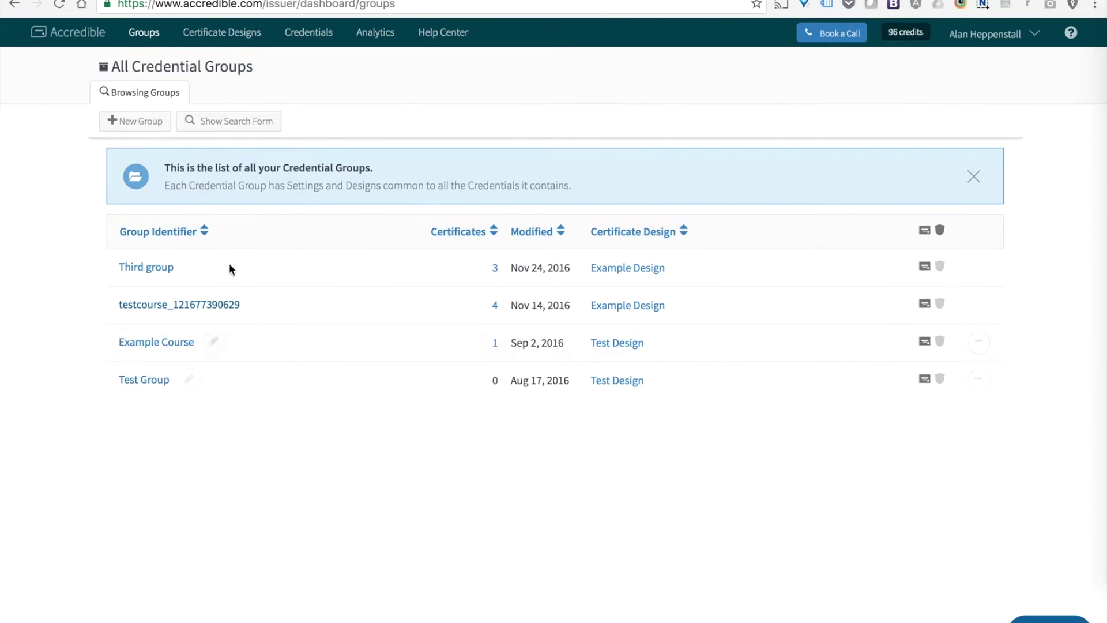
# Step: Start a new credential group named 'New group', reusing that text as its Group Identifier
pyautogui.click(149, 123)
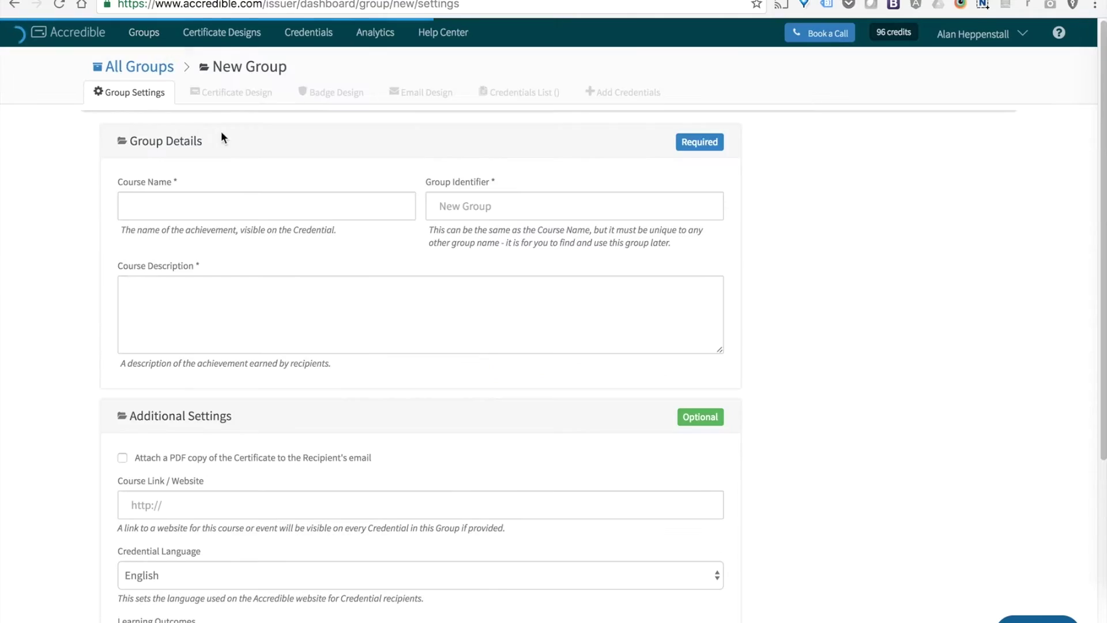
pyautogui.click(237, 202)
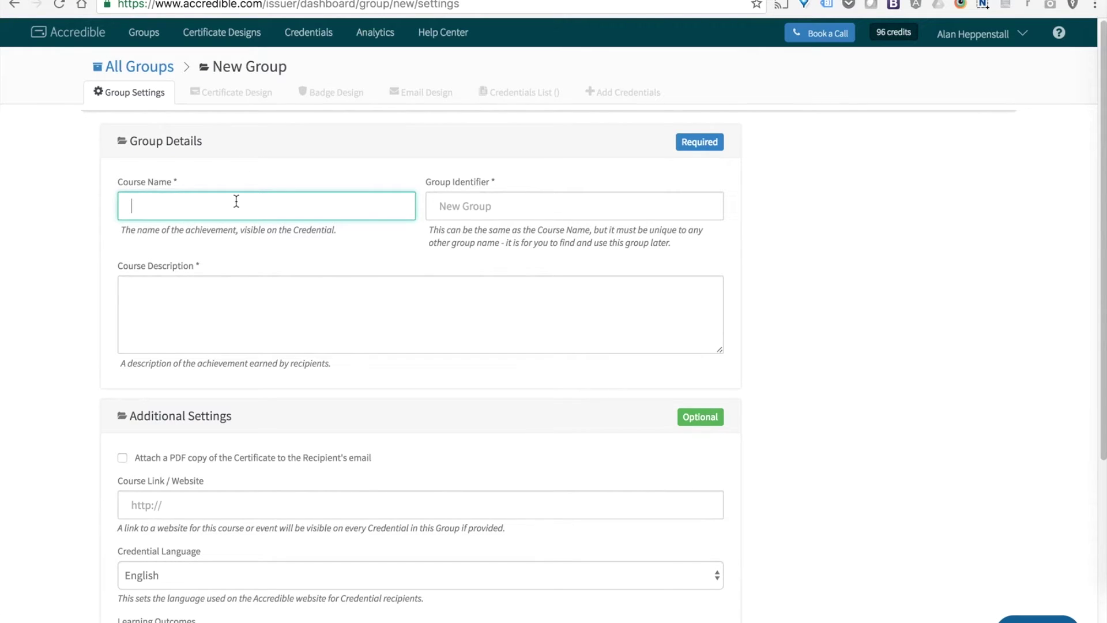
pyautogui.write('New group')
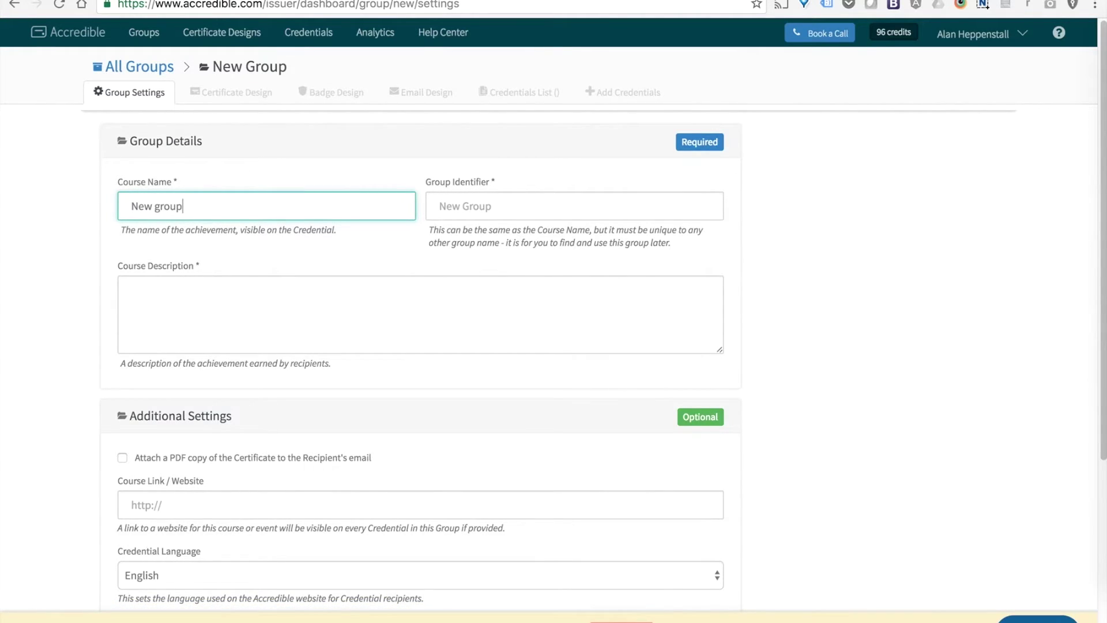
pyautogui.press('super+a')
pyautogui.press('super+c')
pyautogui.click(502, 205)
pyautogui.press('super+v')
# Step: Set the course description to 'New group description', save the group, and return to WordPress
pyautogui.click(458, 311)
pyautogui.press('super+v')
pyautogui.write('description')
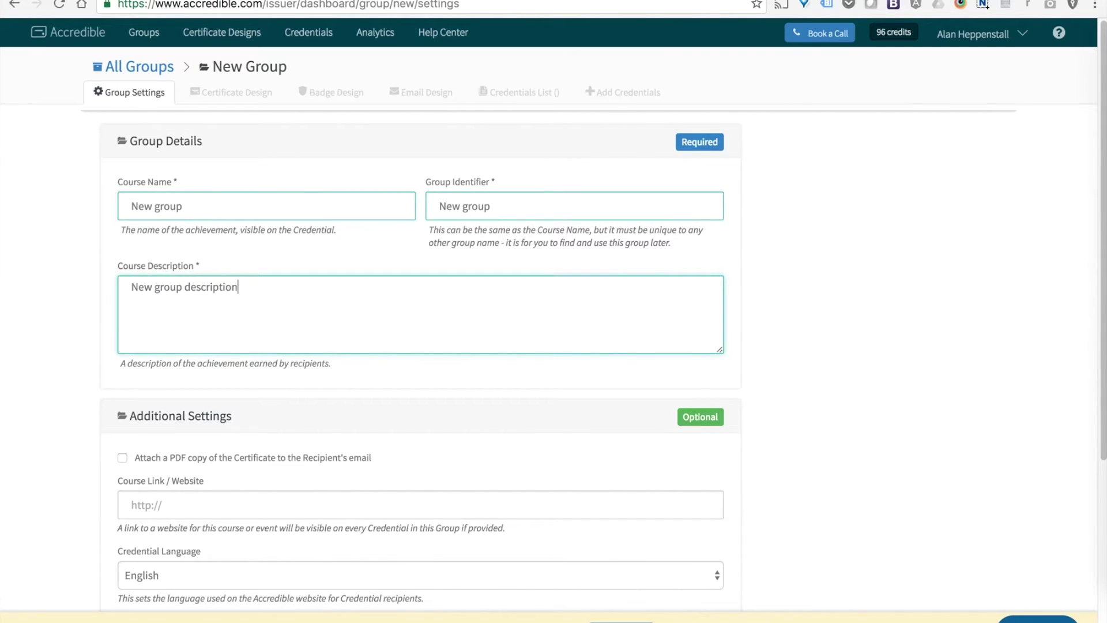
pyautogui.click(1038, 618)
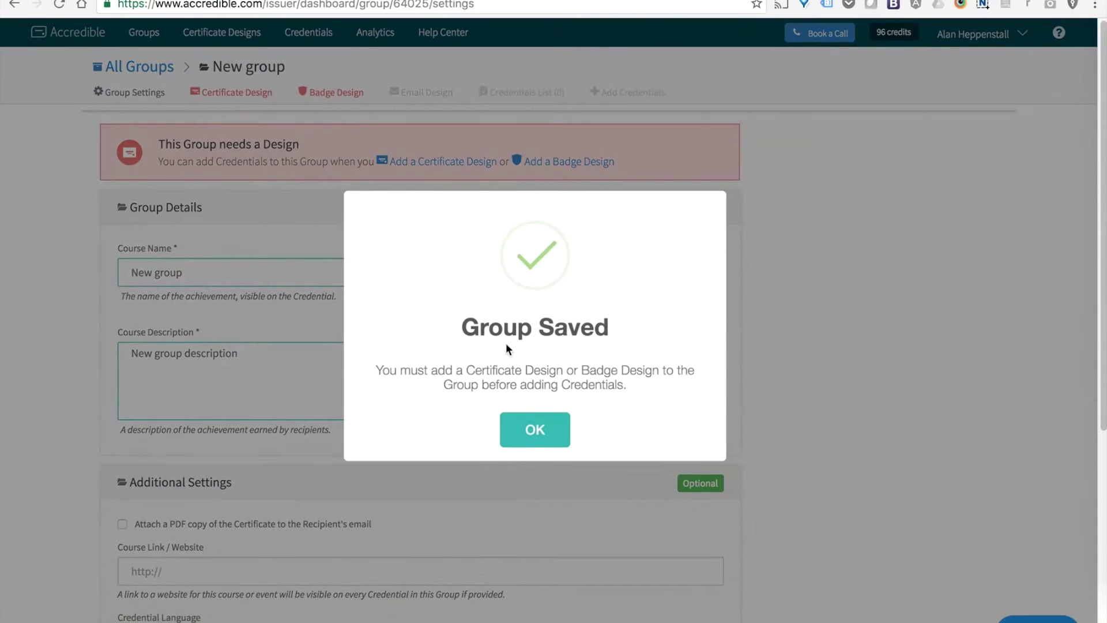
pyautogui.click(535, 426)
pyautogui.press('super+alt+Left')
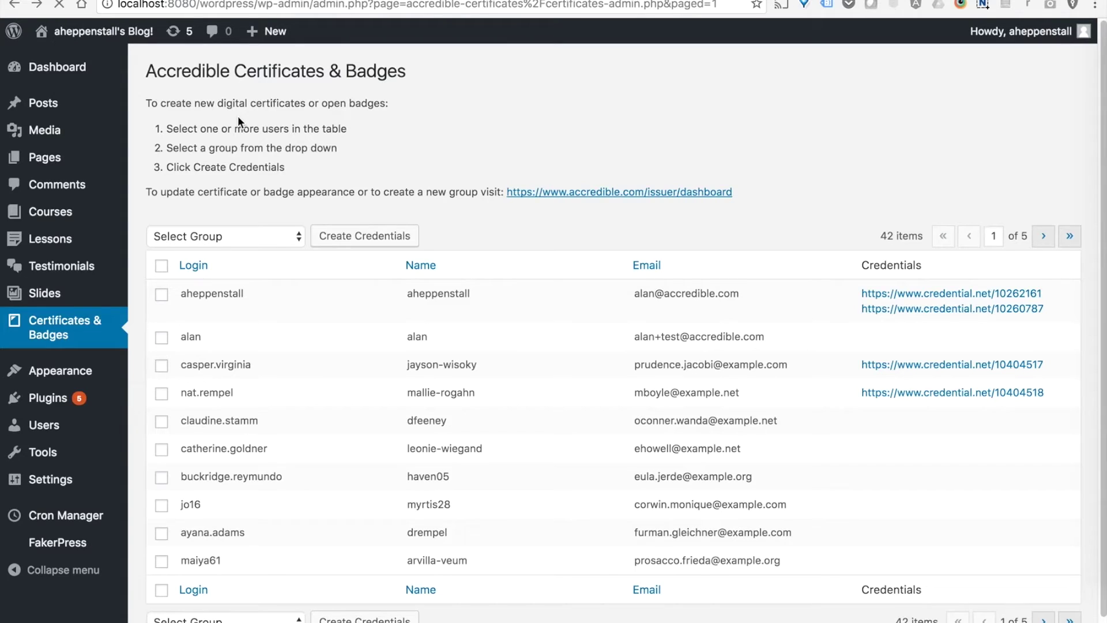
# Step: Select New group in the Select Group dropdown on the Certificates & Badges page
pyautogui.click(251, 235)
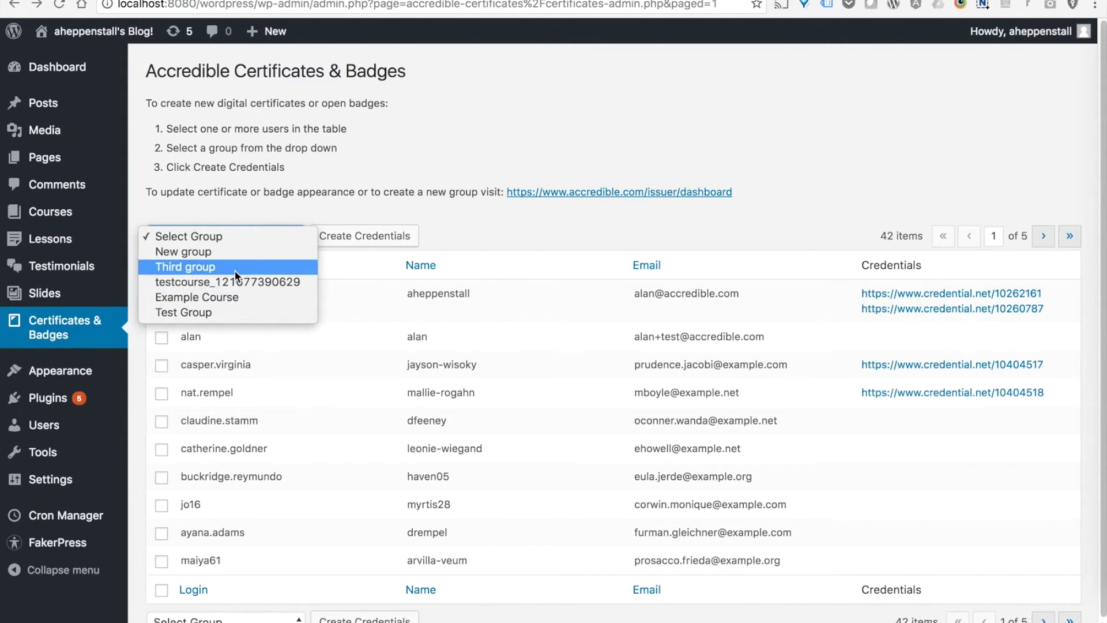
pyautogui.click(227, 251)
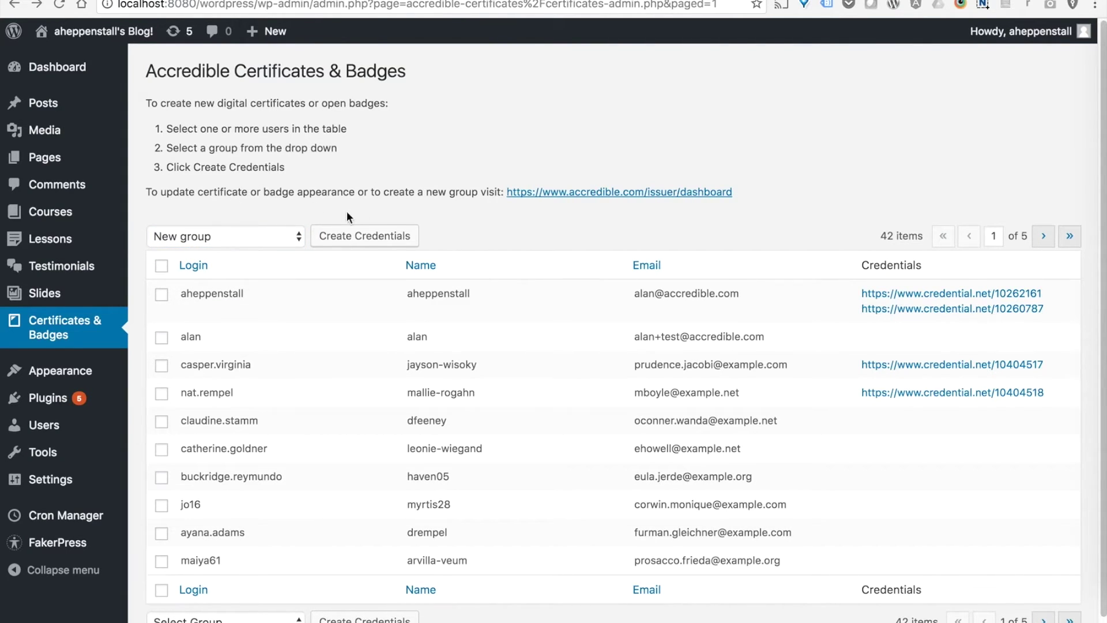
pyautogui.scroll(-1, 774, 477)
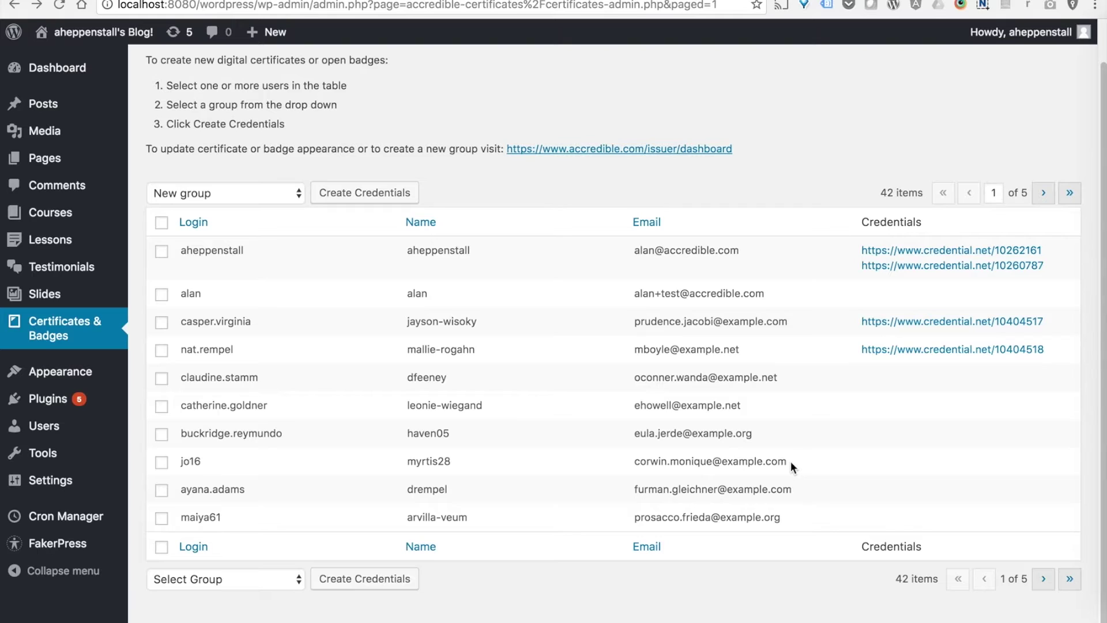
# Step: Briefly highlight a user's email address, then go to the Appearance Themes page
pyautogui.moveTo(789, 462); pyautogui.dragTo(639, 461)
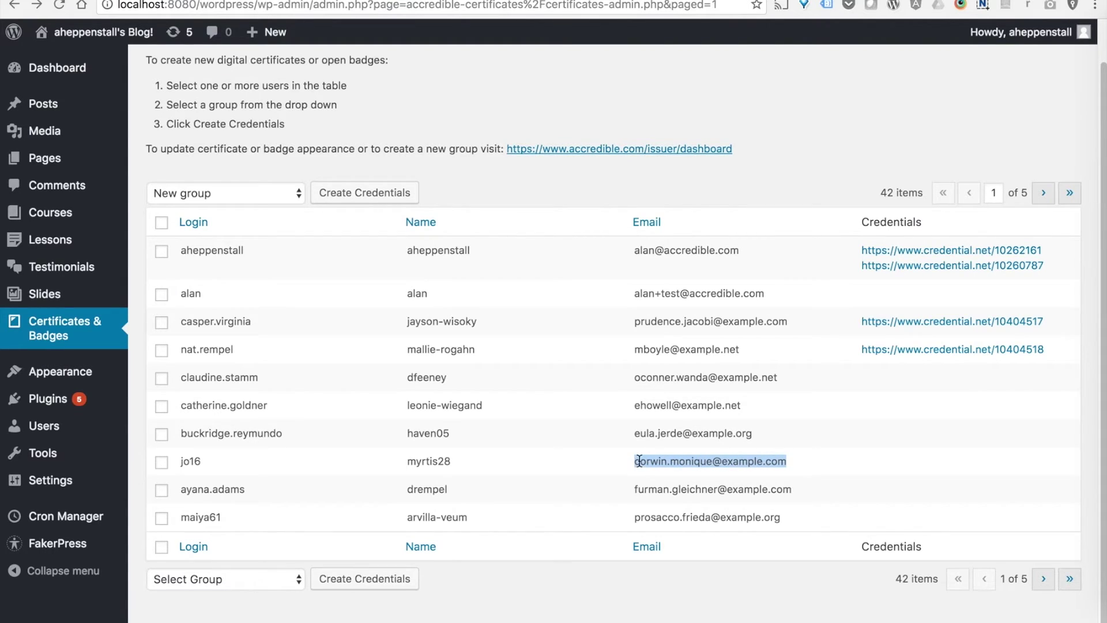
pyautogui.click(739, 451)
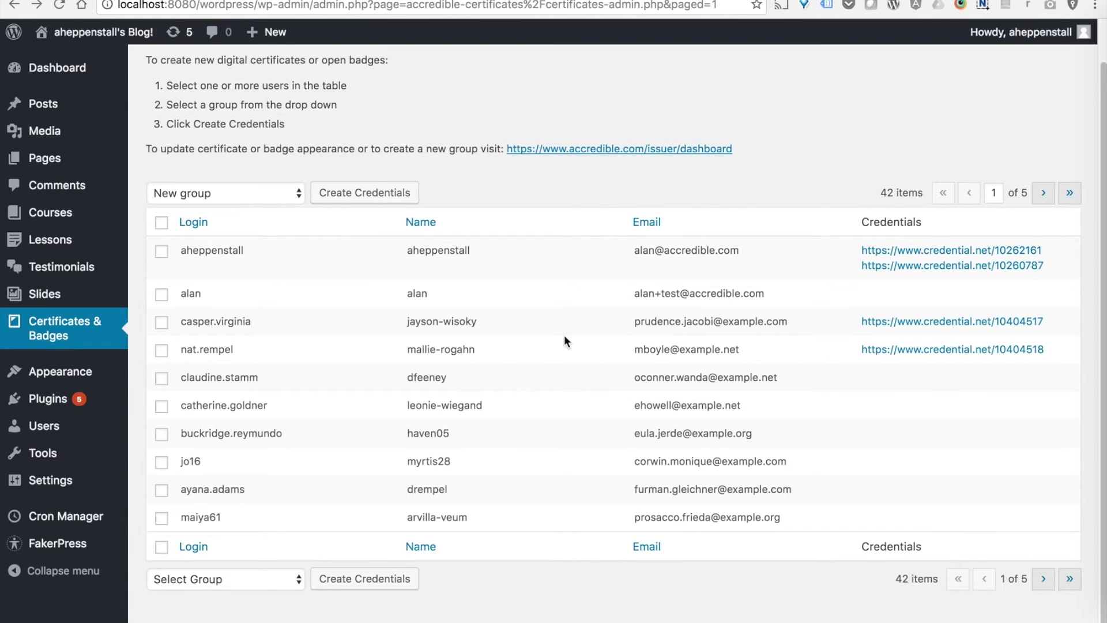
pyautogui.click(79, 373)
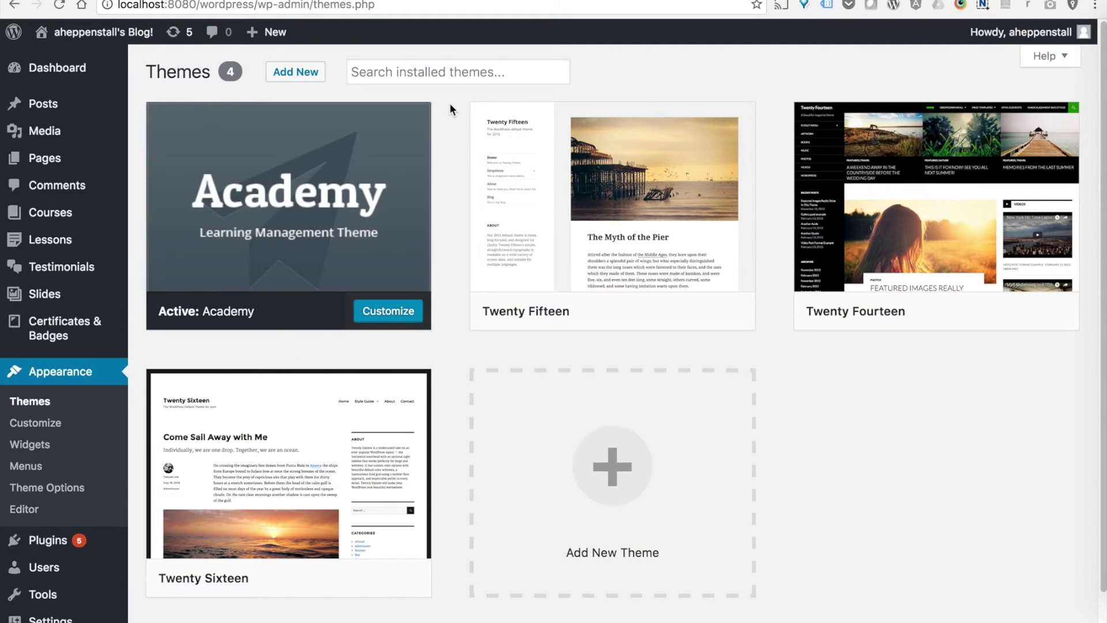
# Step: Turn on 'Automatically Issue Credential upon Course Completion' in the Accredible Certificates settings and save
pyautogui.moveTo(421, 116)
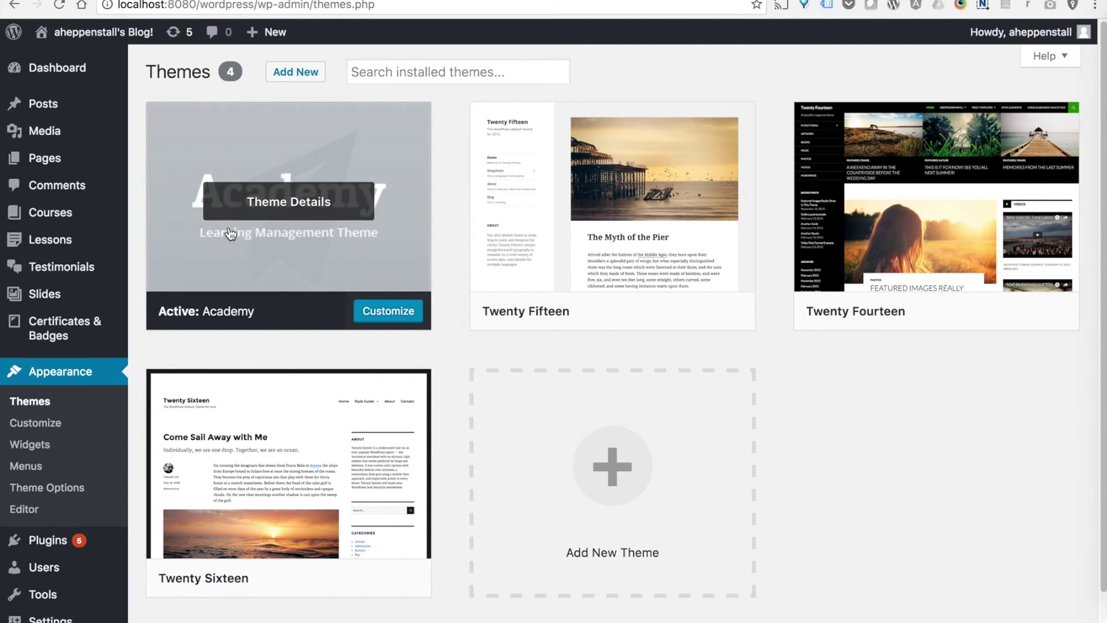
pyautogui.moveTo(40, 619)
pyautogui.click(168, 607)
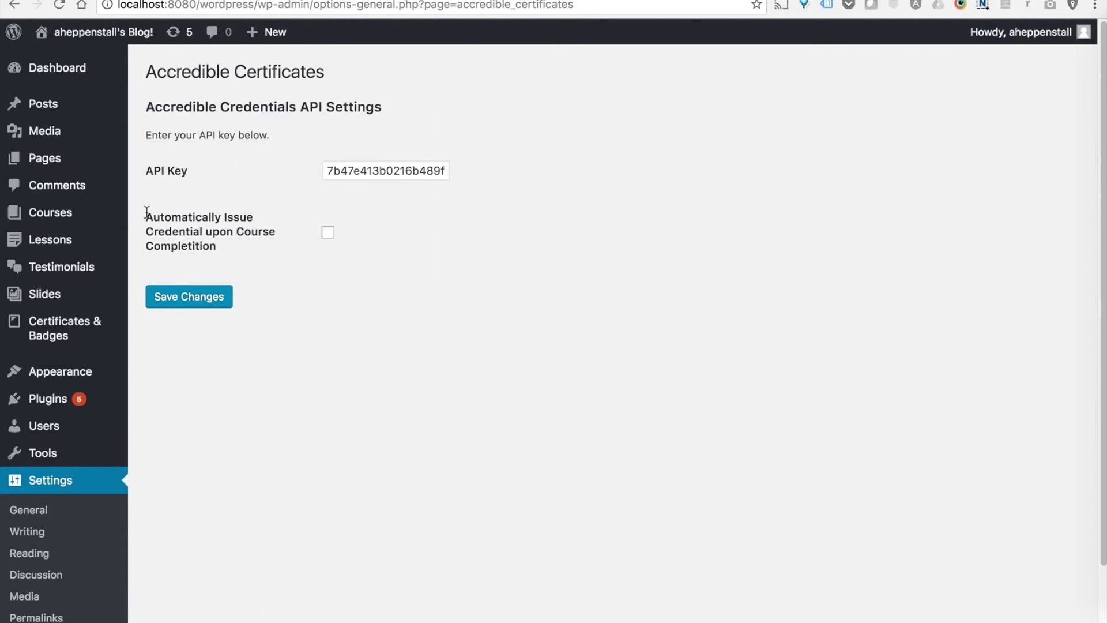
pyautogui.moveTo(145, 214); pyautogui.dragTo(226, 245)
pyautogui.click(290, 251)
pyautogui.click(328, 233)
pyautogui.click(209, 301)
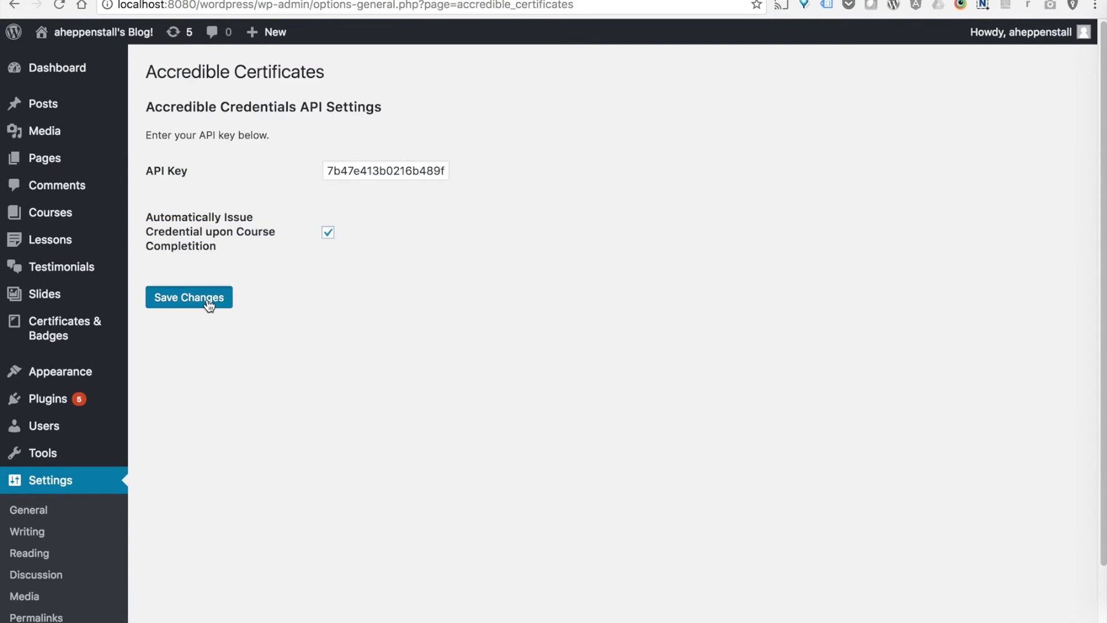
# Step: Check the Courses list and the Accredible groups page, then go back to Certificates & Badges
pyautogui.click(69, 334)
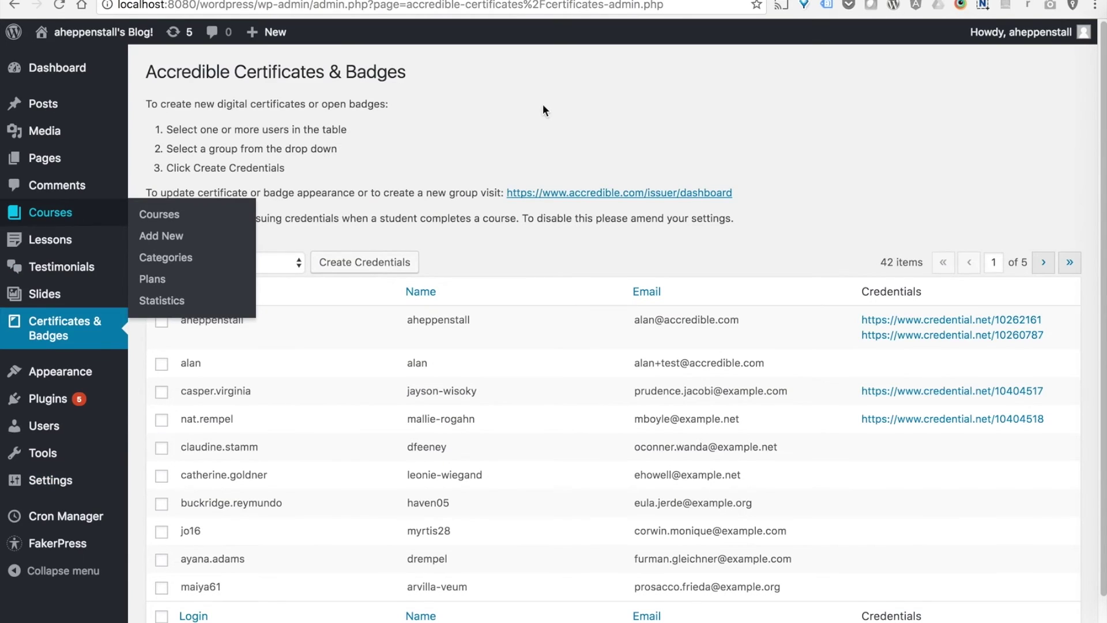
pyautogui.click(84, 216)
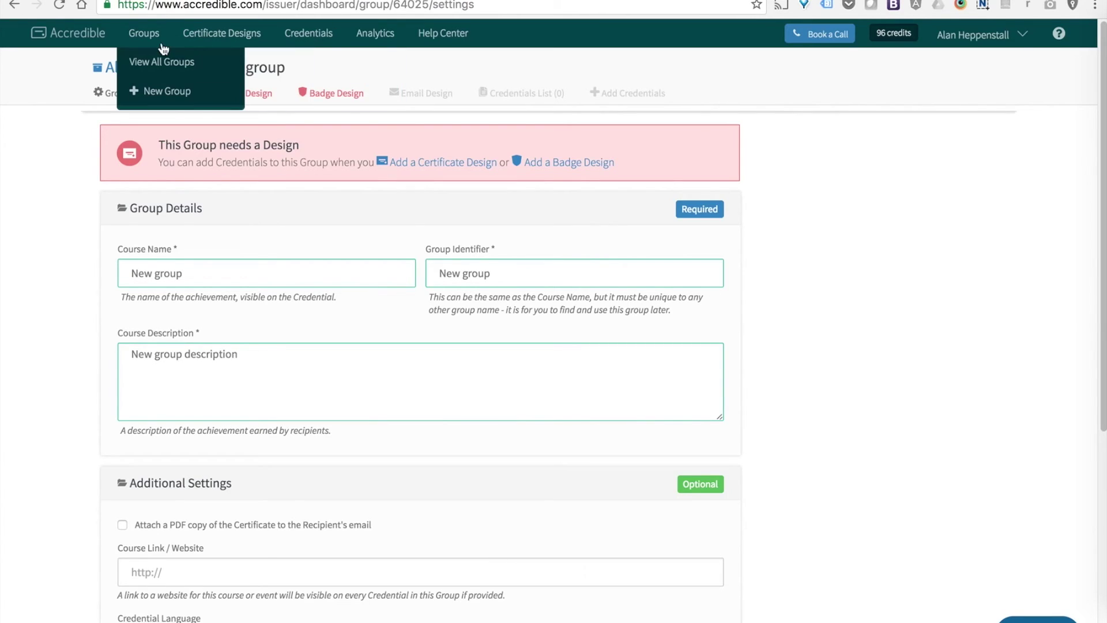
pyautogui.click(155, 44)
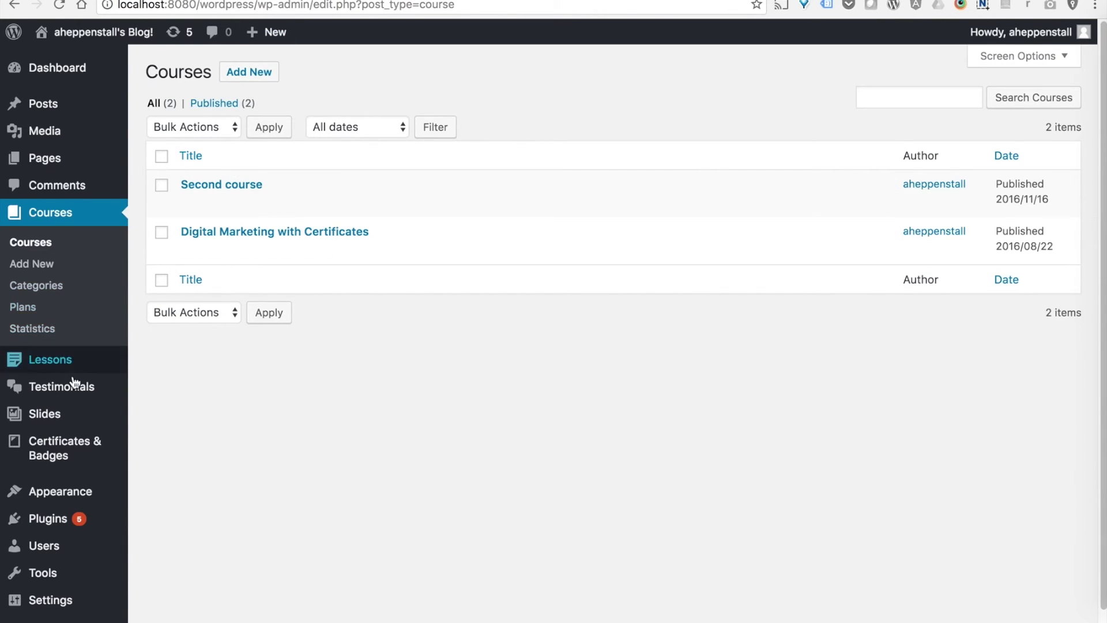
pyautogui.click(72, 446)
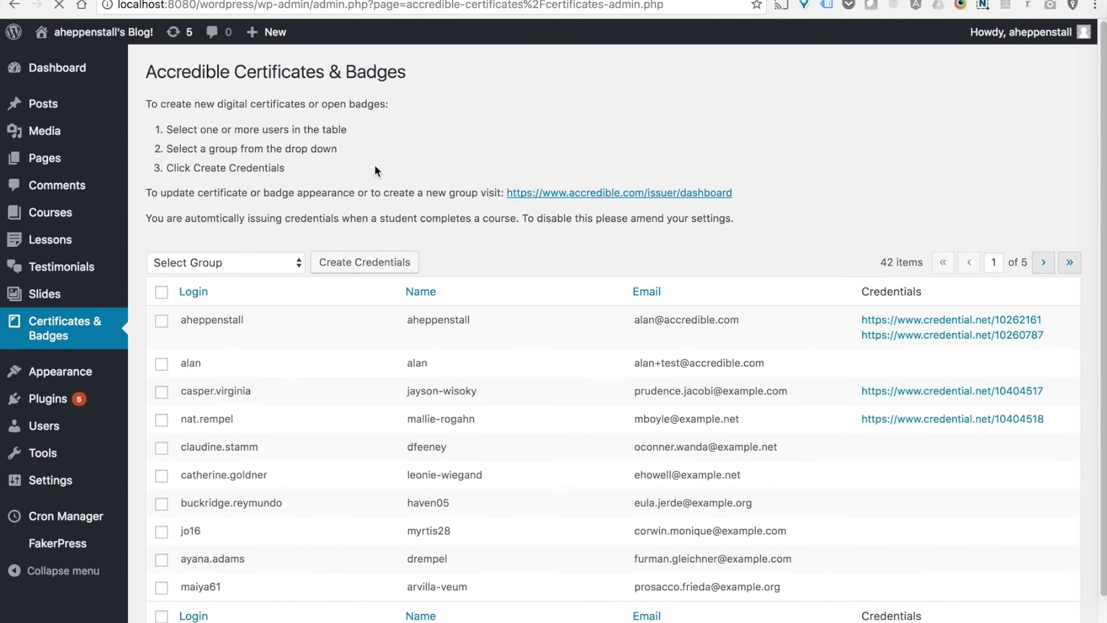
pyautogui.scroll(-2, 387, 185)
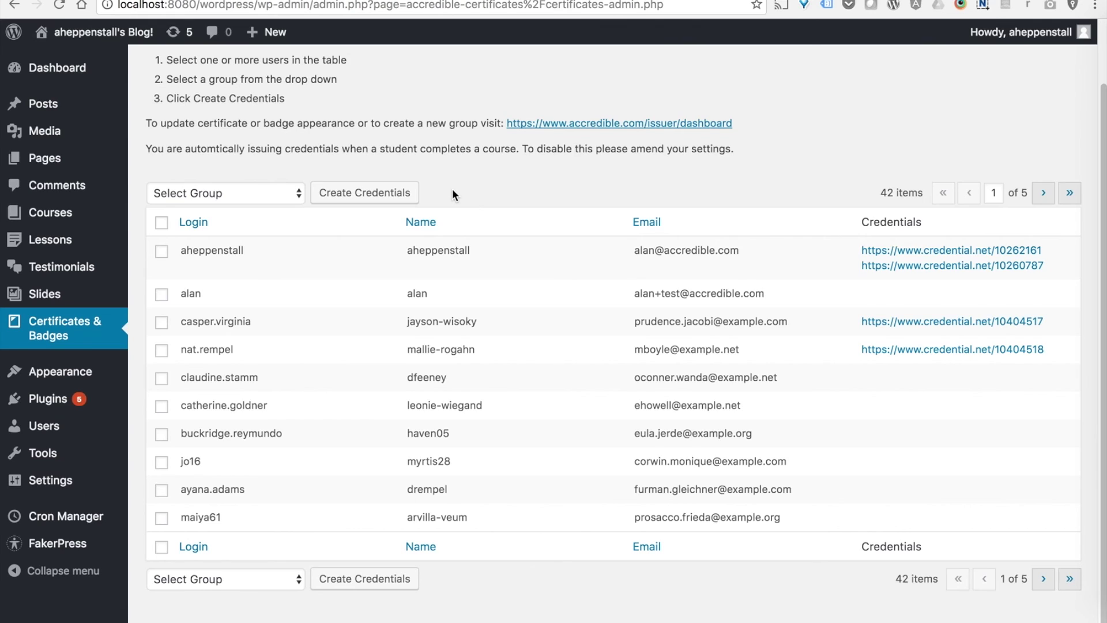
pyautogui.scroll(2, 452, 189)
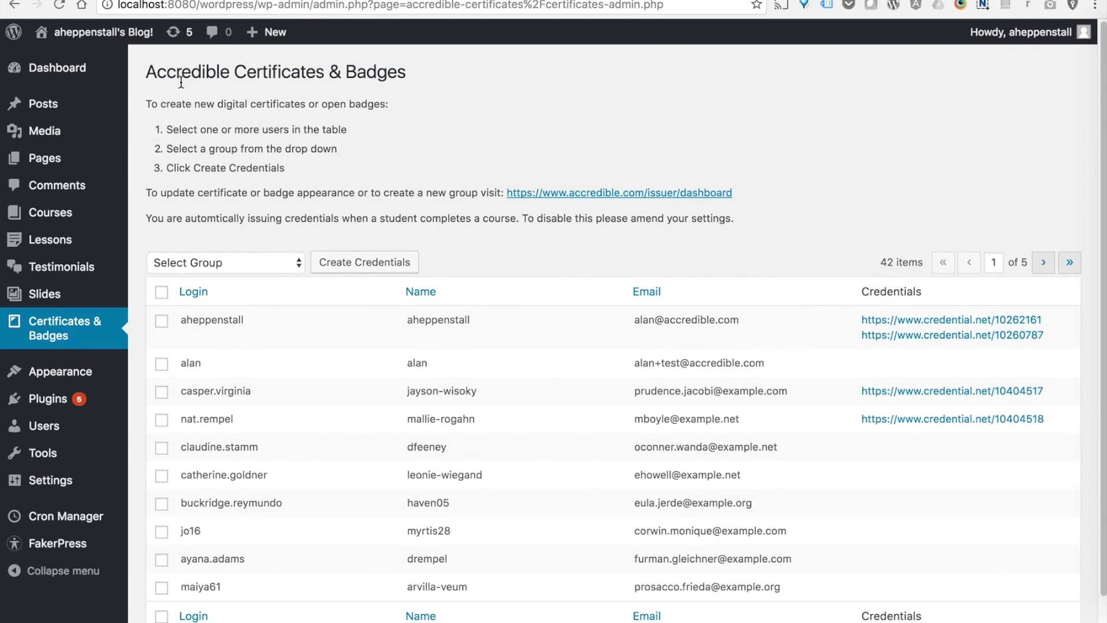